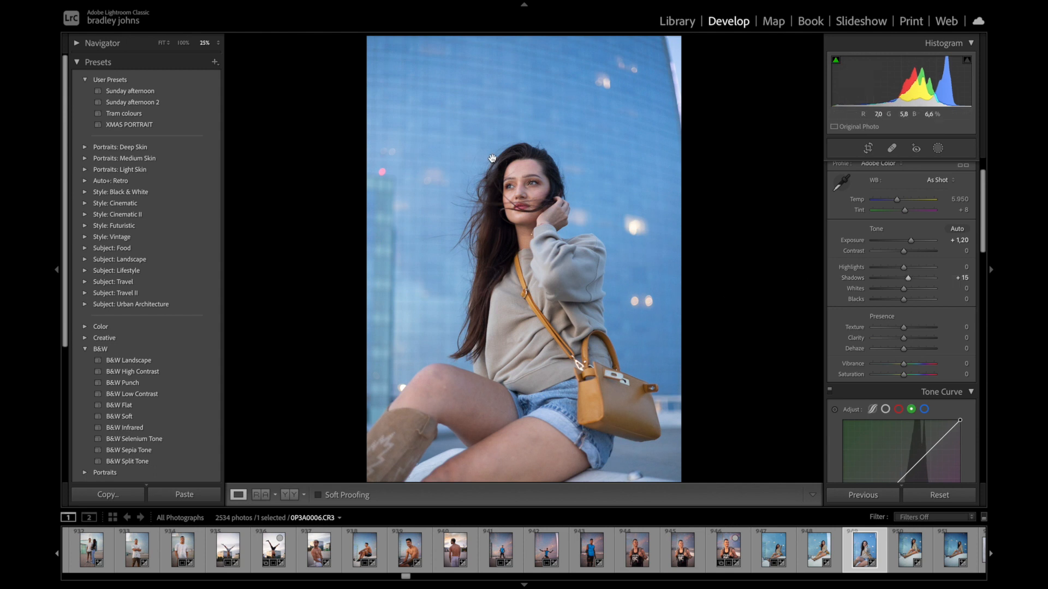
# Raise the photo's saturation to +9 and its clarity to +9.
pyautogui.scroll(-3, 909, 340)
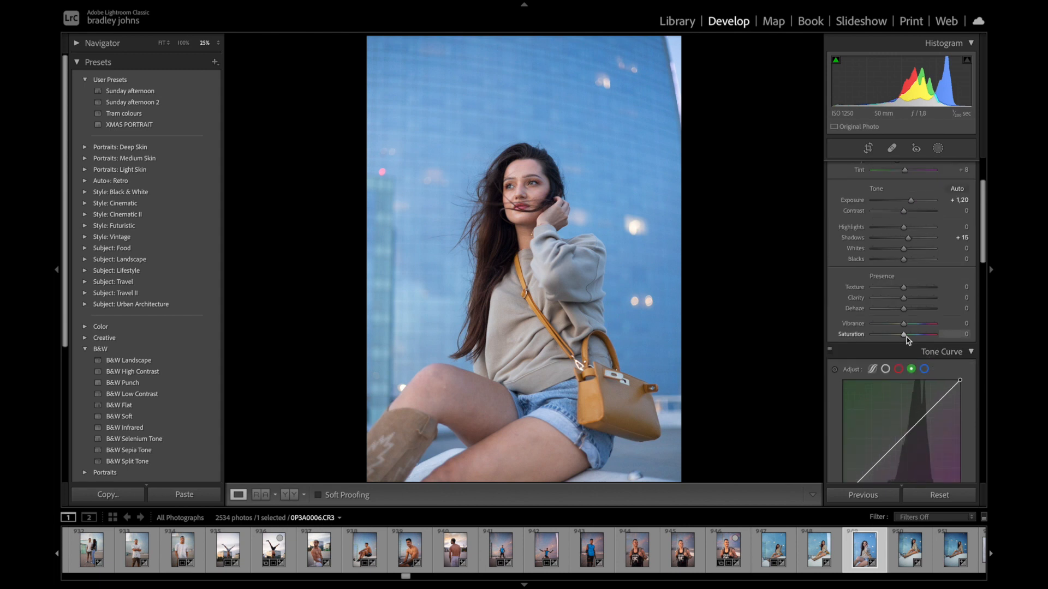
pyautogui.moveTo(907, 340); pyautogui.dragTo(909, 337)
pyautogui.scroll(-4, 908, 337)
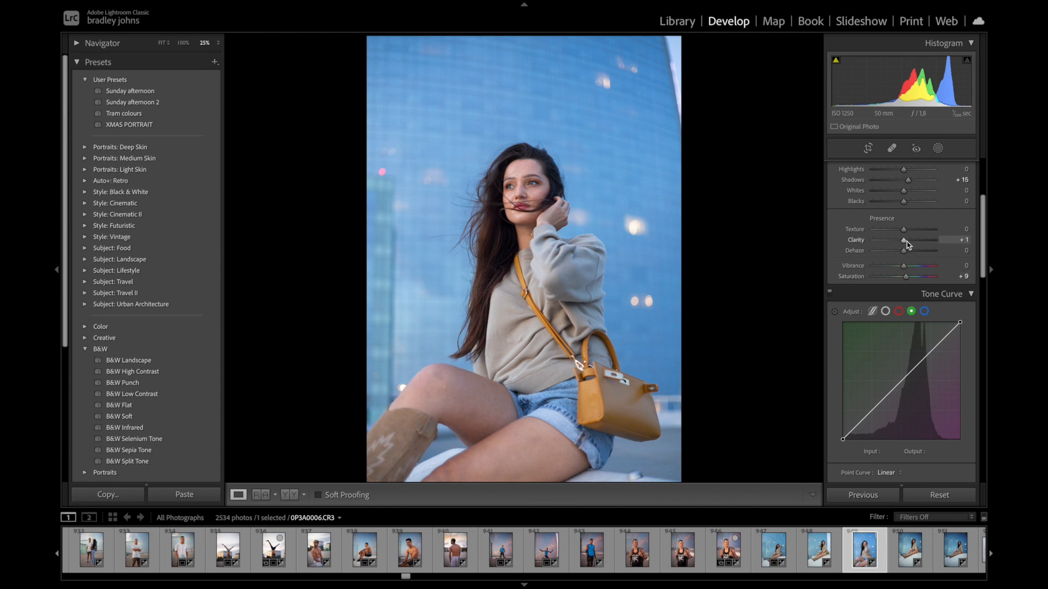
pyautogui.moveTo(905, 244)
pyautogui.mouseDown()
pyautogui.moveTo(943, 246)
pyautogui.moveTo(906, 244)
pyautogui.mouseUp()
# Shape the RGB point curve with raised highlights, a midtone point at 112/125 and a shadow point at 25/22.
pyautogui.click(886, 311)
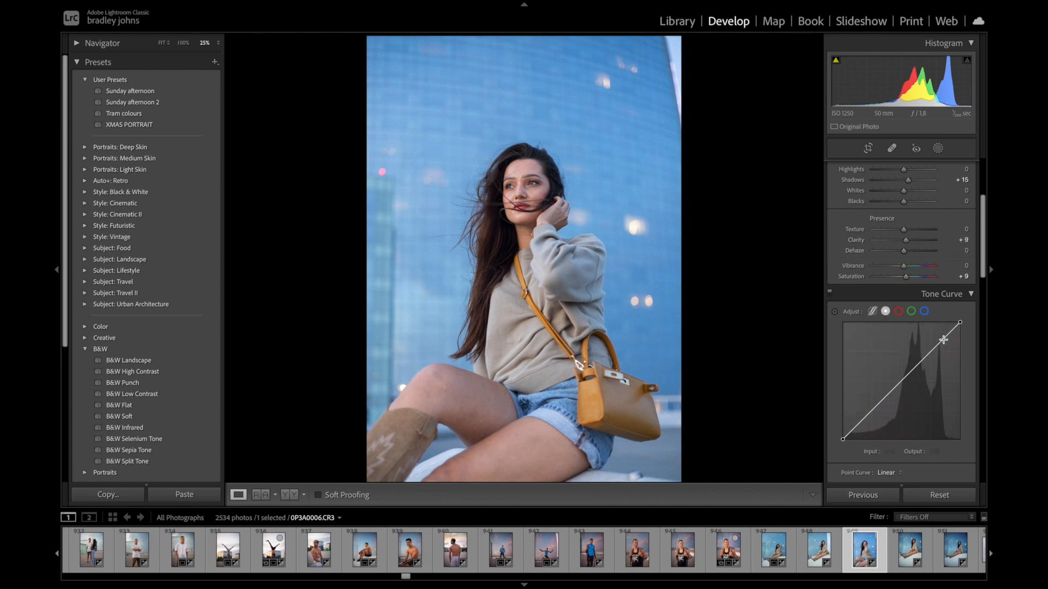
pyautogui.moveTo(944, 340); pyautogui.dragTo(941, 336)
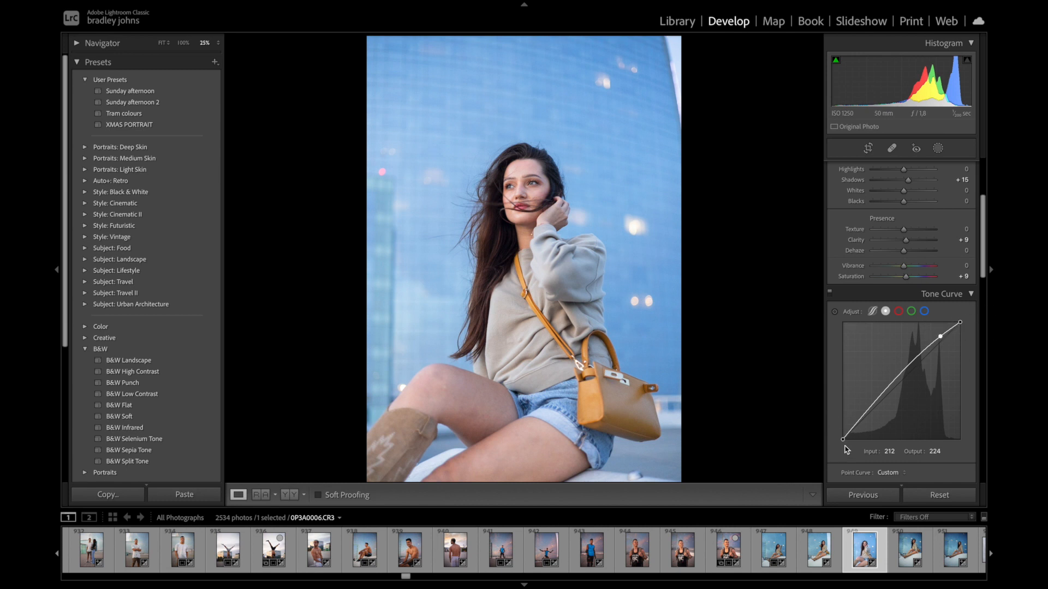
pyautogui.moveTo(940, 337); pyautogui.dragTo(939, 339)
pyautogui.click(894, 383)
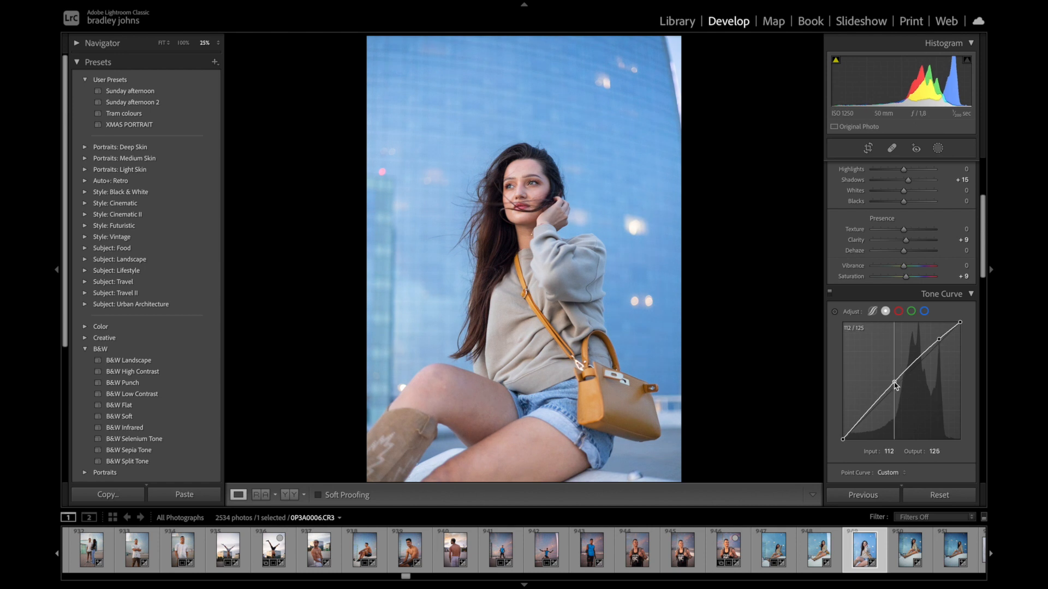
pyautogui.click(854, 429)
pyautogui.moveTo(854, 429); pyautogui.dragTo(854, 431)
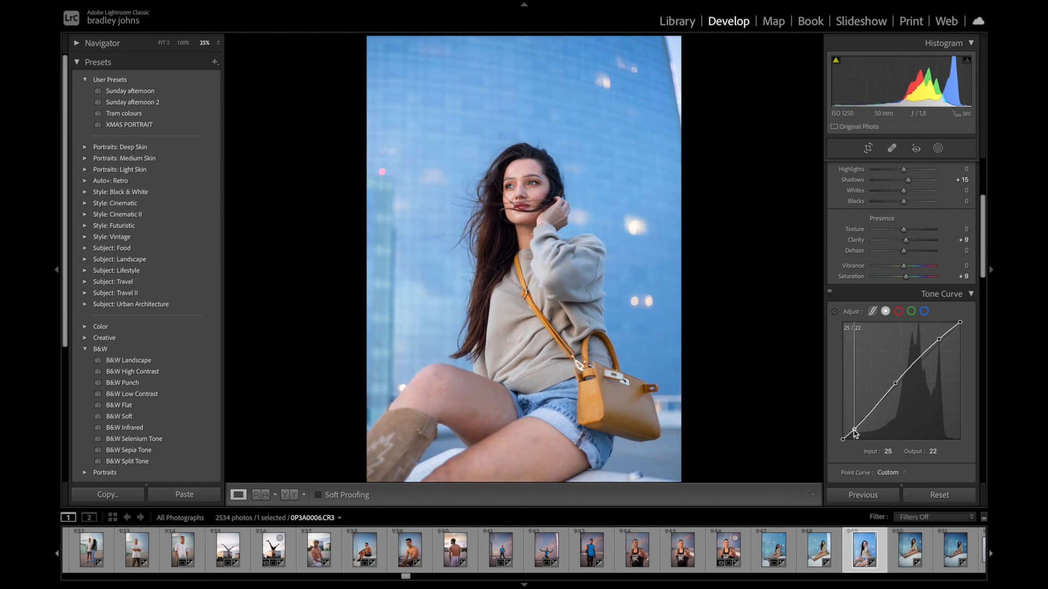
# Add red channel curve points at 211/214 in the highlights and 121/122 in the midtones.
pyautogui.click(898, 311)
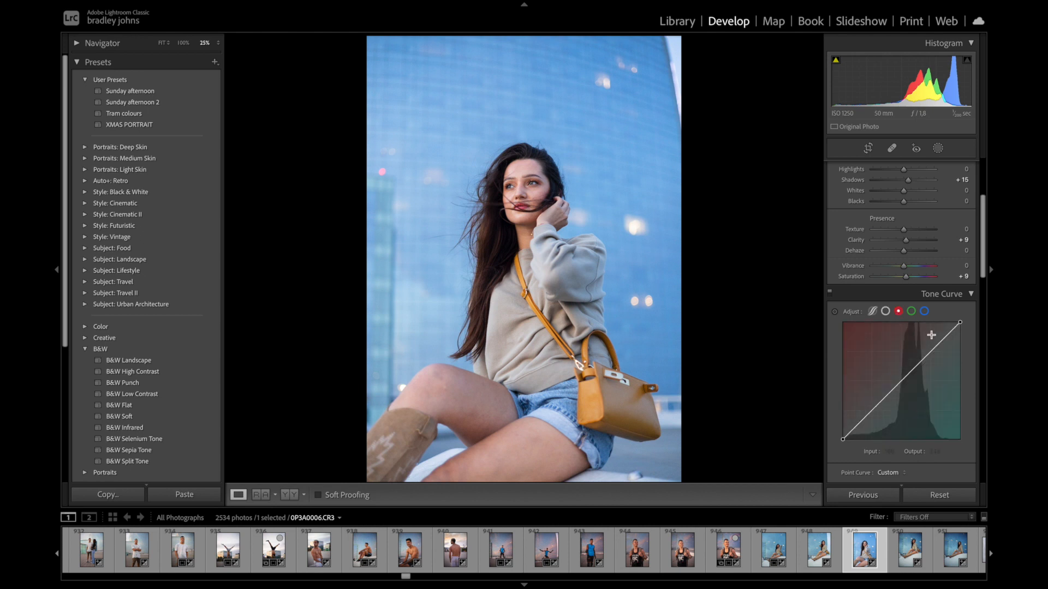
pyautogui.moveTo(940, 340); pyautogui.dragTo(940, 340)
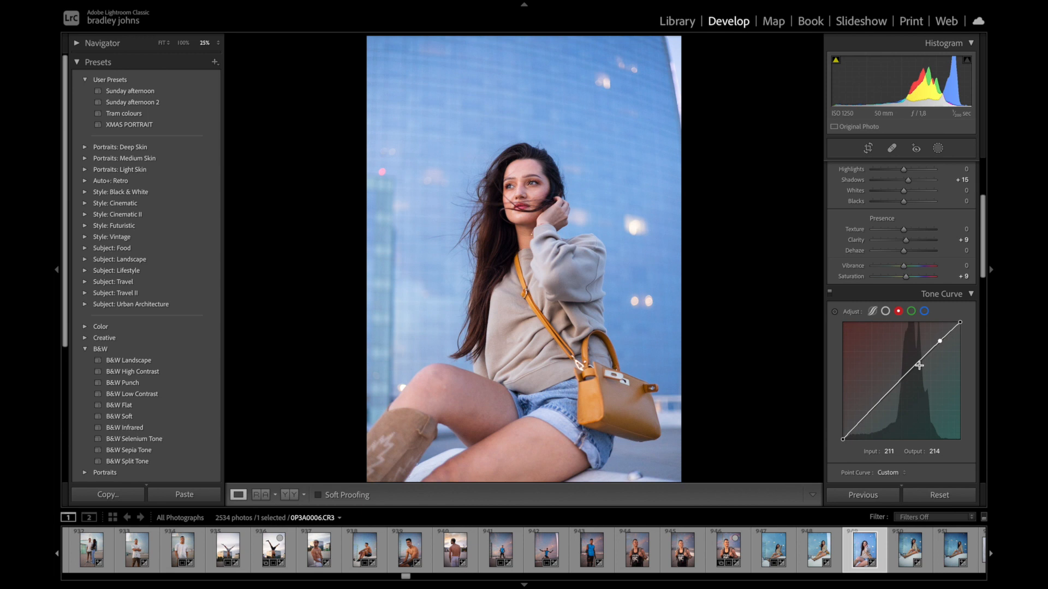
pyautogui.moveTo(899, 381); pyautogui.dragTo(898, 383)
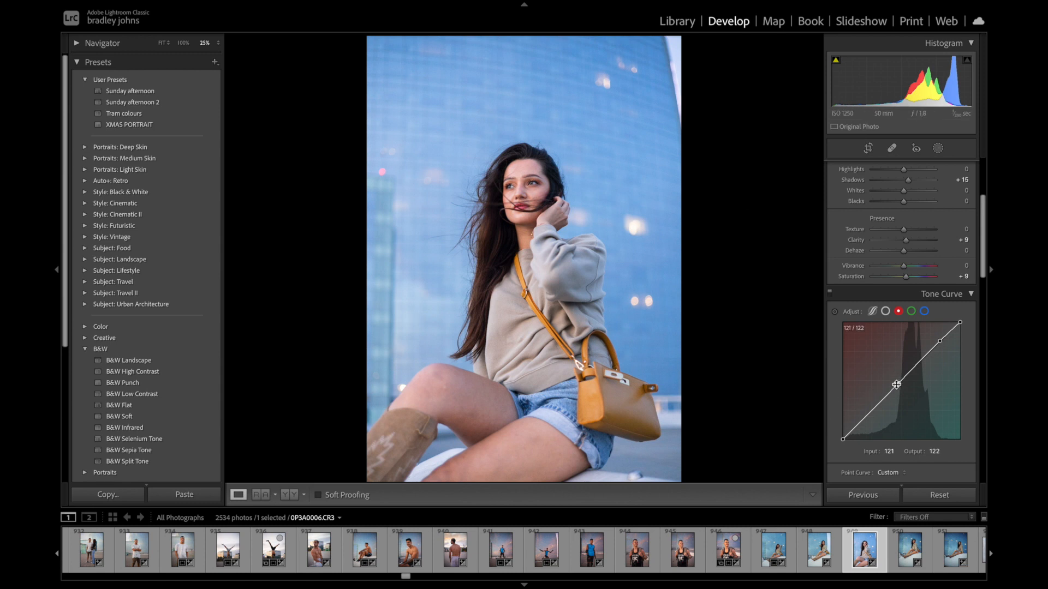
# Add green channel curve points at 208/211 in the highlights and 125/126 in the midtones, plus one in the shadows.
pyautogui.click(912, 312)
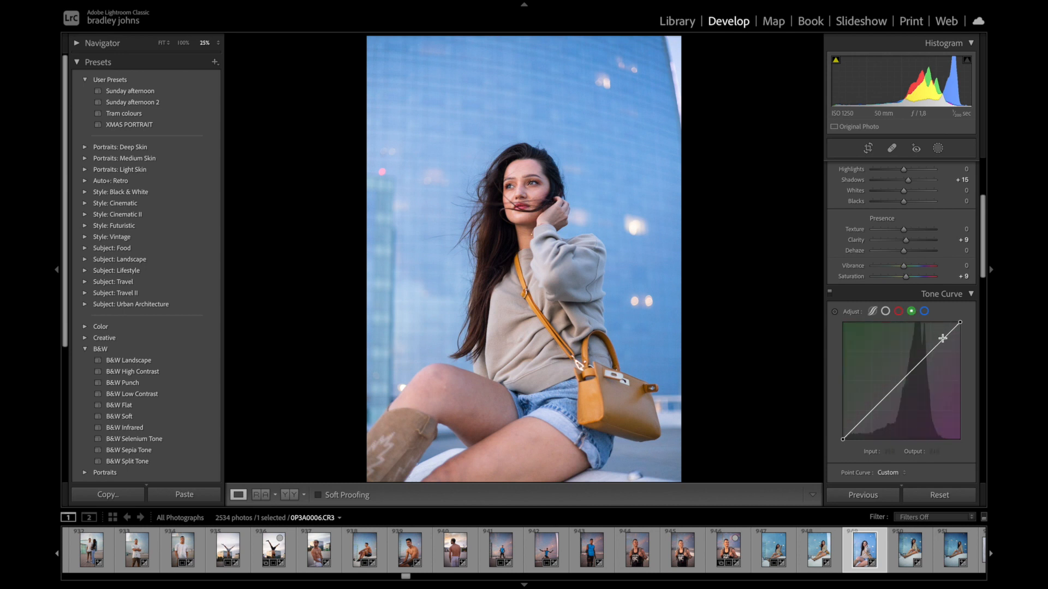
pyautogui.moveTo(943, 339); pyautogui.dragTo(941, 340)
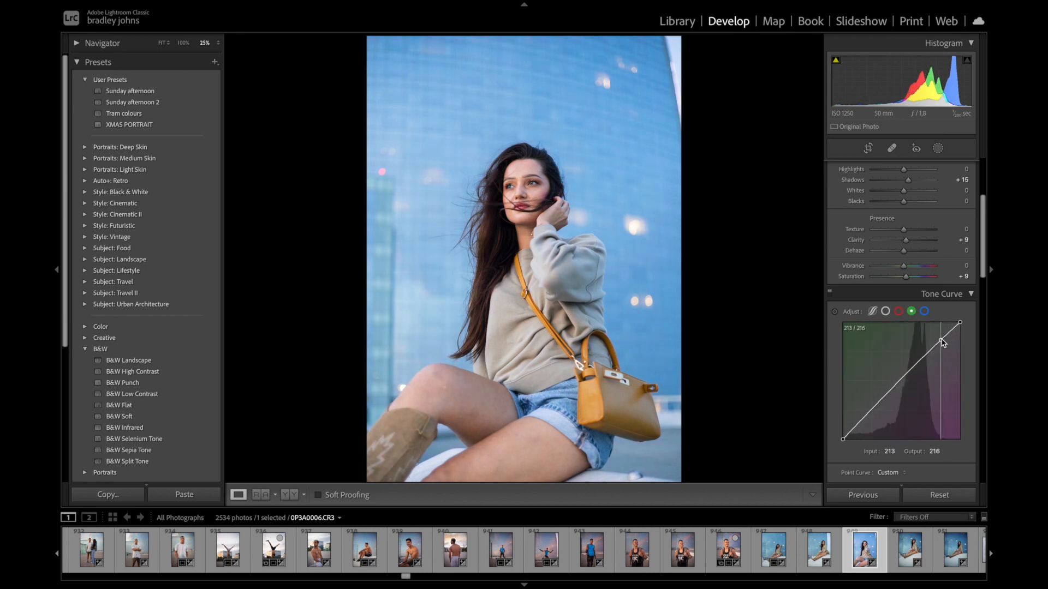
pyautogui.click(901, 381)
pyautogui.moveTo(902, 383); pyautogui.dragTo(901, 384)
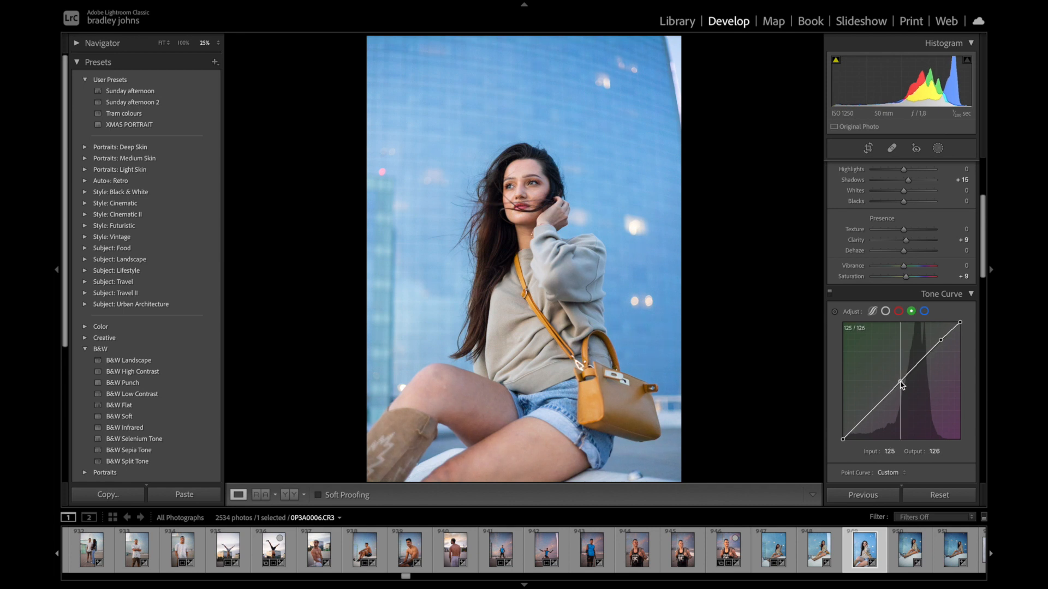
pyautogui.click(854, 430)
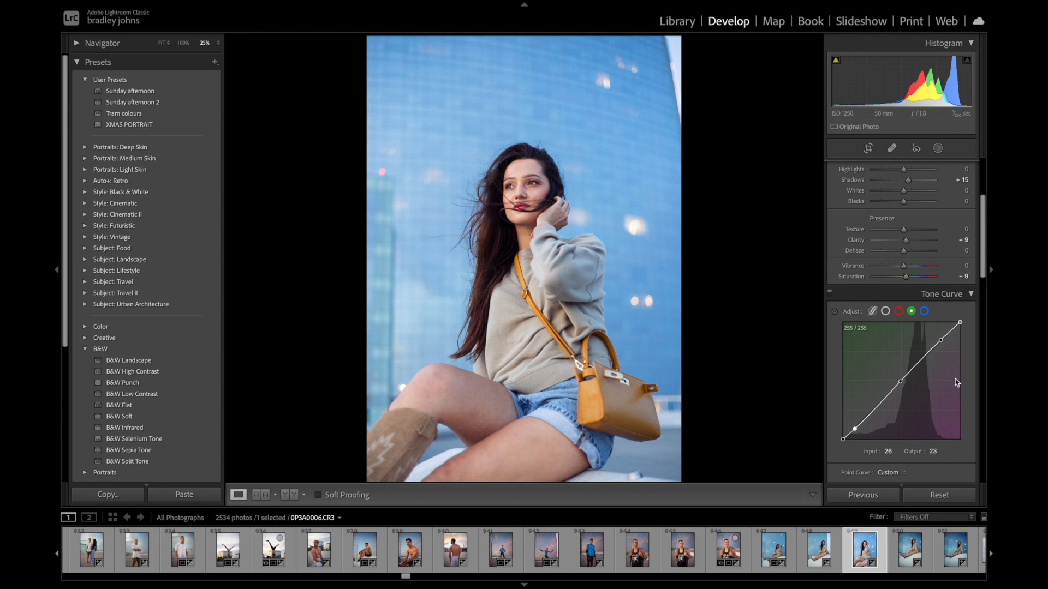
pyautogui.moveTo(855, 430); pyautogui.dragTo(857, 428)
pyautogui.moveTo(941, 340); pyautogui.dragTo(940, 345)
# Compare the whole photo before and after the edits side by side, and return to the single view.
pyautogui.scroll(-3, 928, 339)
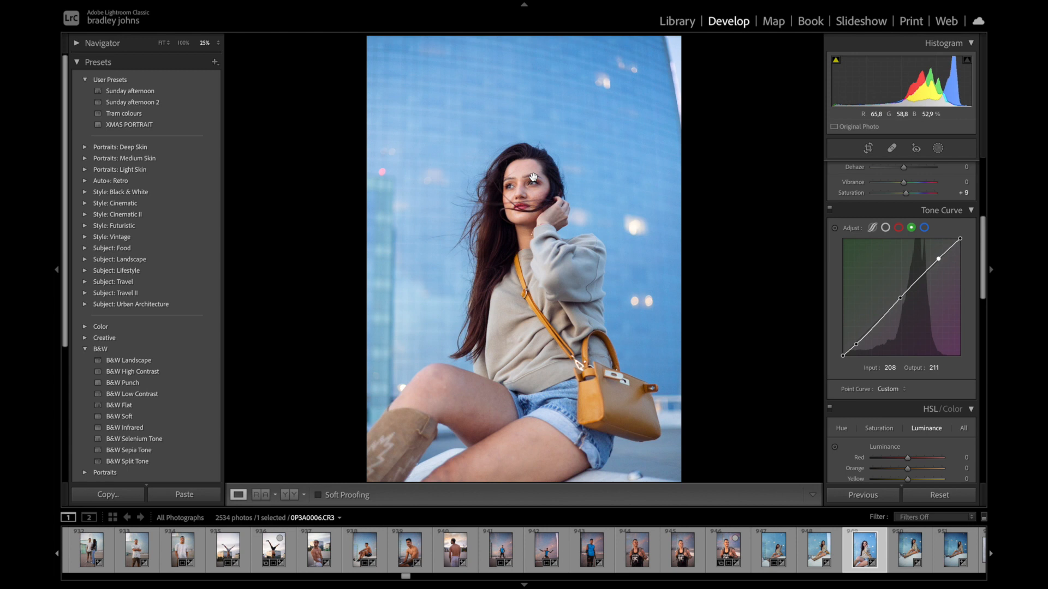
pyautogui.press('y')
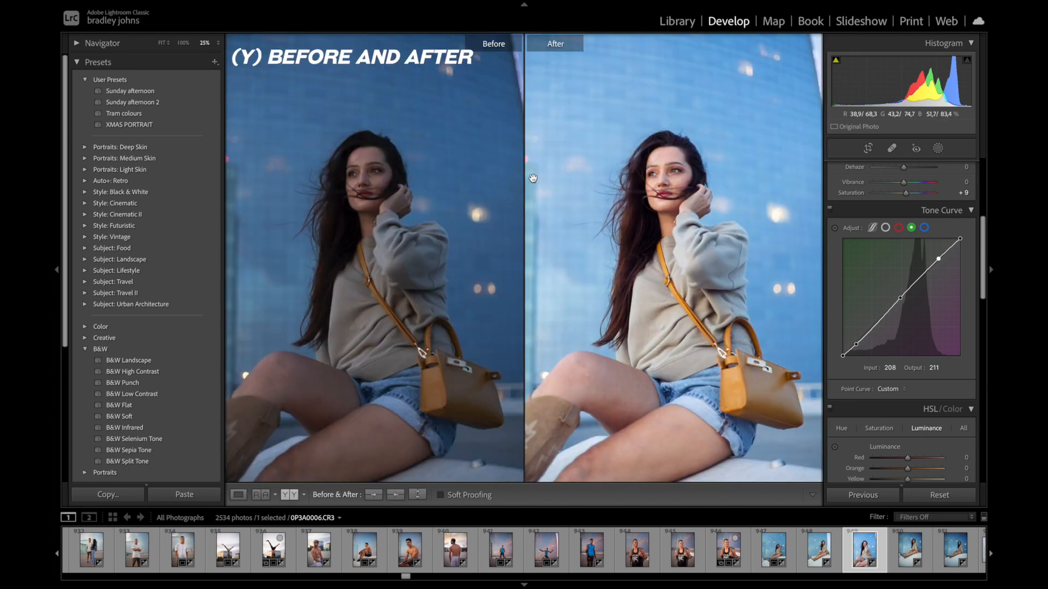
pyautogui.hotkey('ctrl', '-')
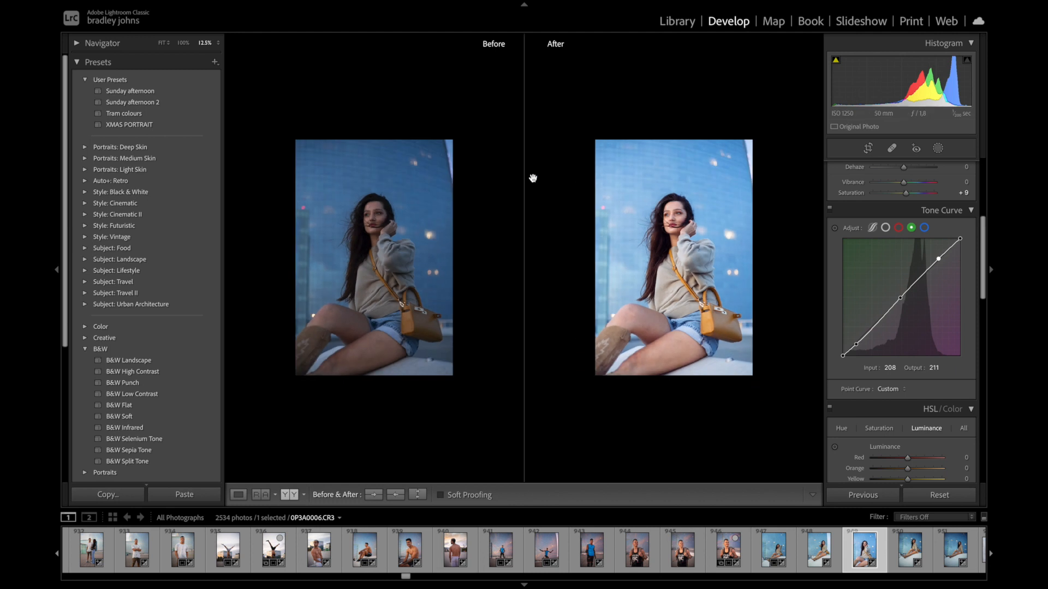
pyautogui.press('y')
# Lower the orange luminance slightly and raise the orange saturation to +25.
pyautogui.hotkey('ctrl', '=')
pyautogui.hotkey('ctrl', '=')
pyautogui.moveTo(541, 164); pyautogui.dragTo(542, 200)
pyautogui.scroll(-2, 917, 415)
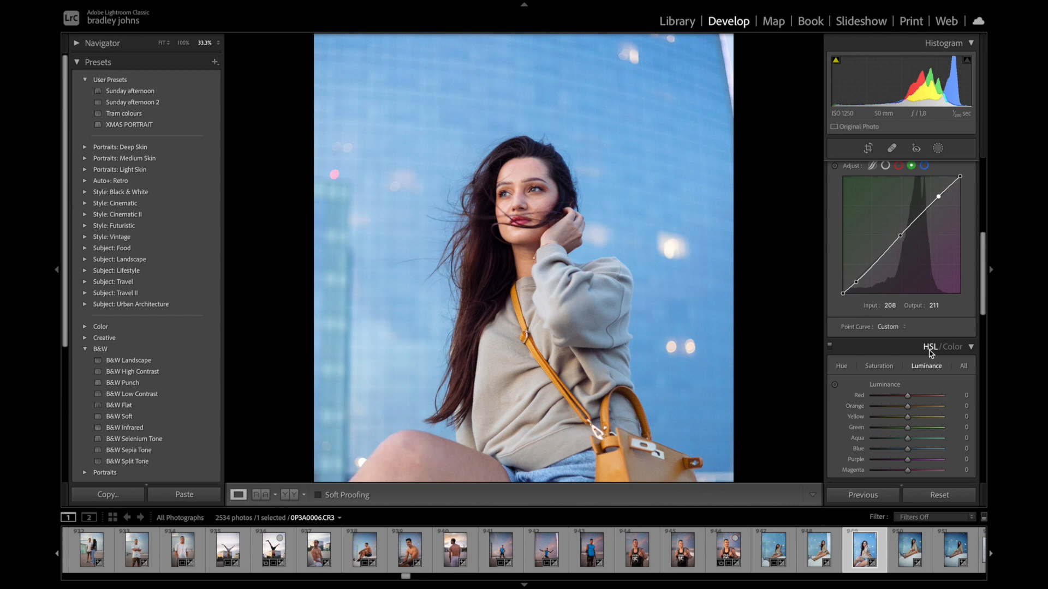
pyautogui.scroll(-1, 936, 355)
pyautogui.scroll(-1, 937, 355)
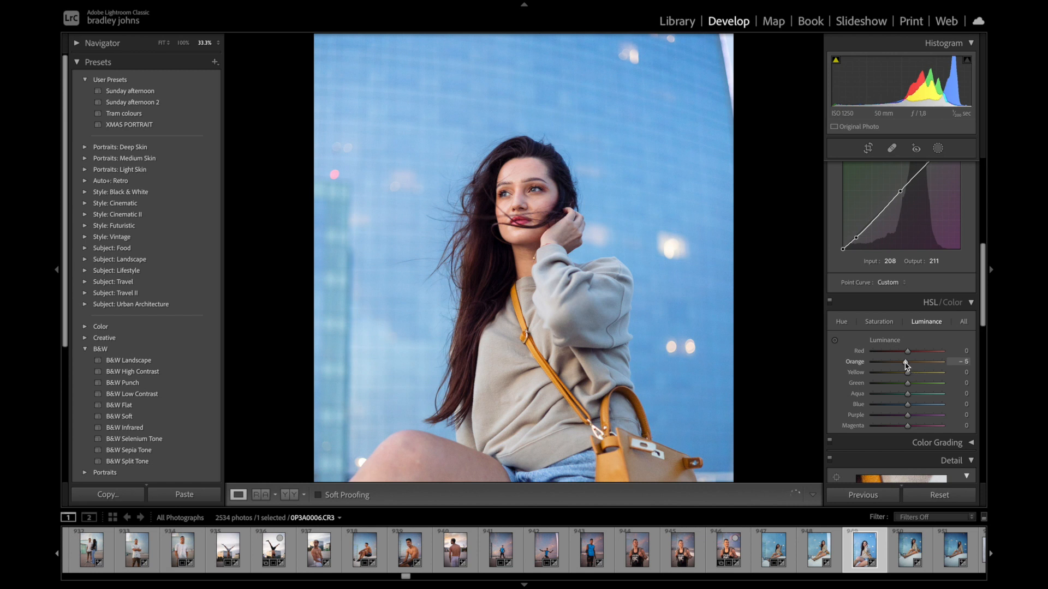
pyautogui.moveTo(907, 364)
pyautogui.mouseDown()
pyautogui.moveTo(871, 366)
pyautogui.moveTo(940, 369)
pyautogui.moveTo(903, 366)
pyautogui.mouseUp()
pyautogui.click(884, 322)
pyautogui.moveTo(912, 366); pyautogui.dragTo(917, 367)
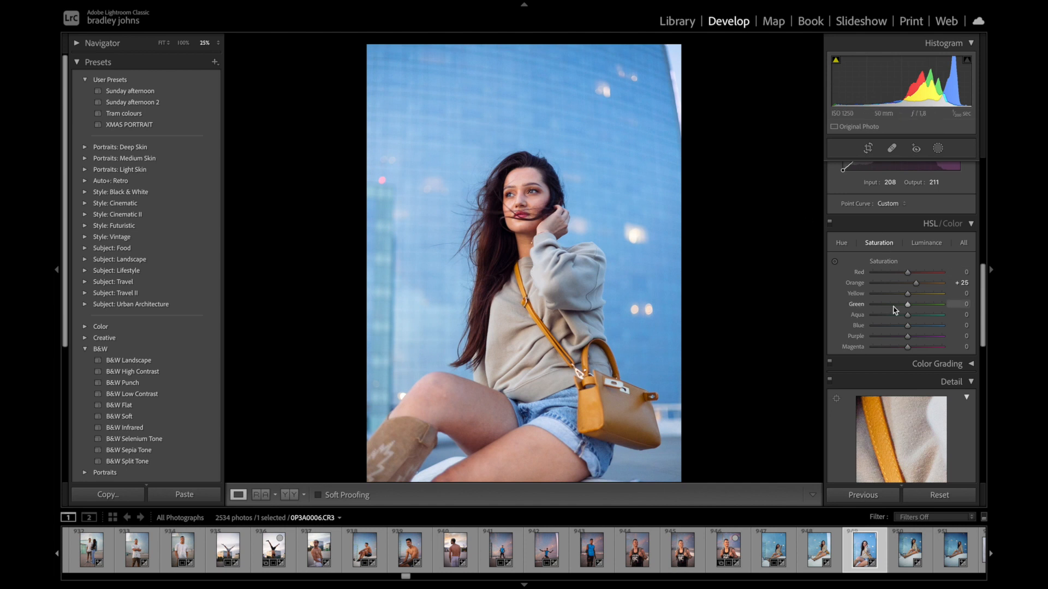
# Examine the woman's face and eyes in close-up, and return to the full portrait view.
pyautogui.scroll(5, 895, 306)
pyautogui.click(473, 195)
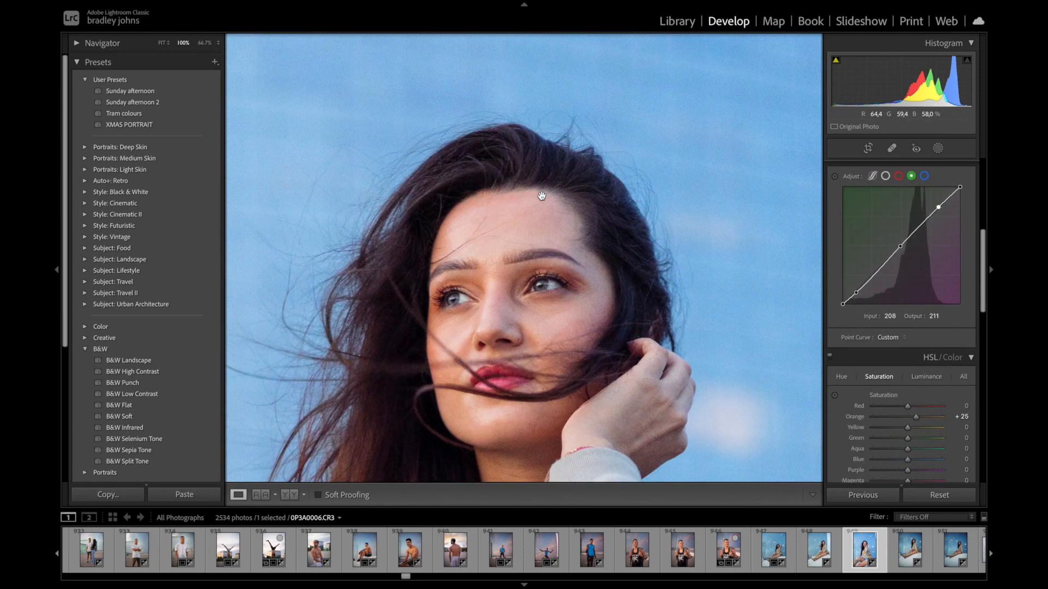
pyautogui.hotkey('ctrl', '=')
pyautogui.hotkey('ctrl', '=')
pyautogui.moveTo(517, 292); pyautogui.dragTo(625, 221)
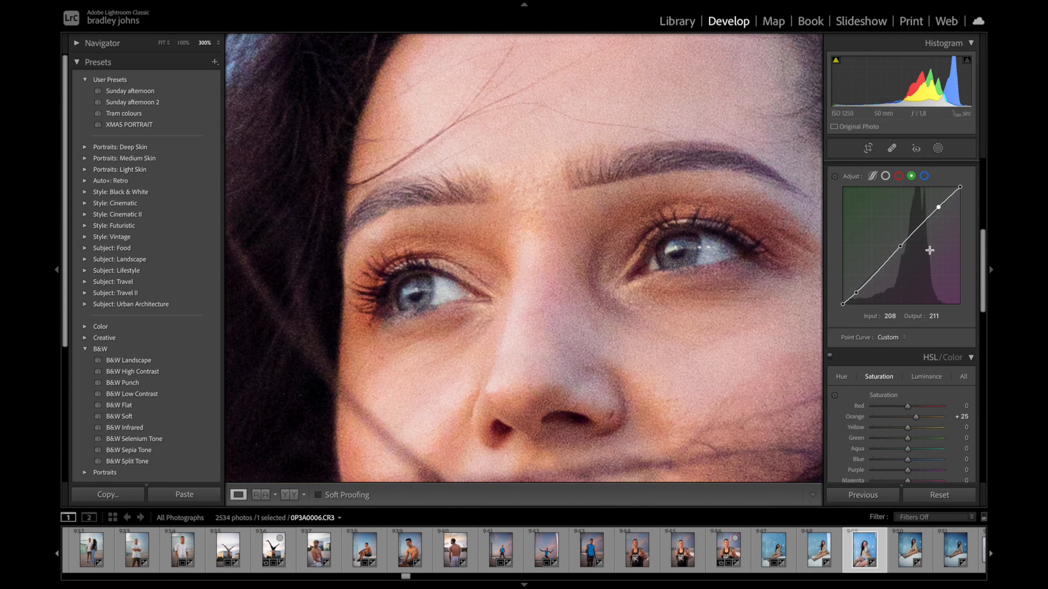
pyautogui.scroll(10, 929, 246)
pyautogui.scroll(-1, 931, 242)
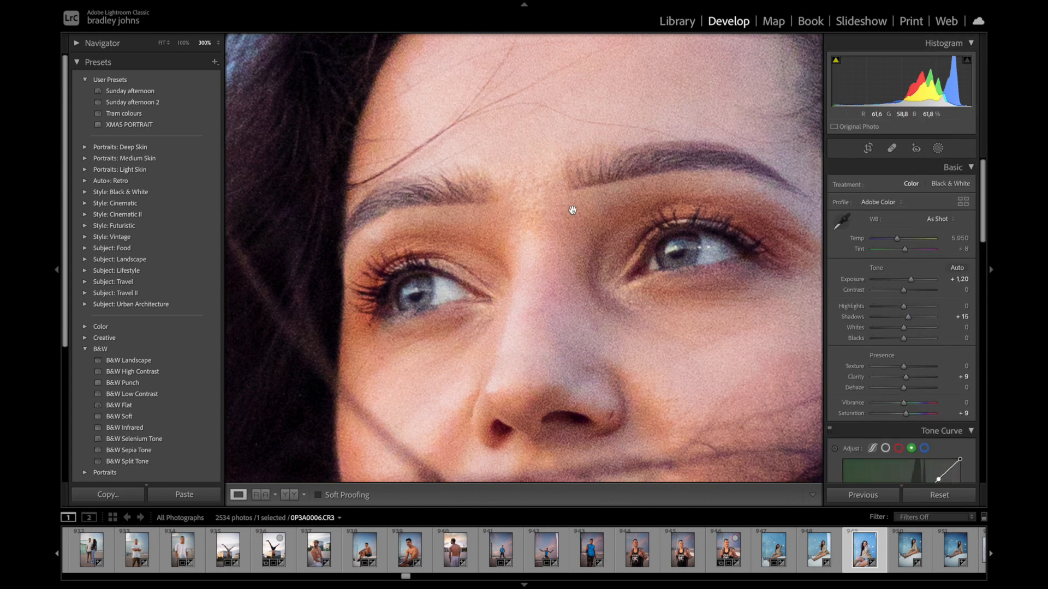
pyautogui.click(603, 197)
pyautogui.hotkey('ctrl', '-')
pyautogui.scroll(-4, 698, 133)
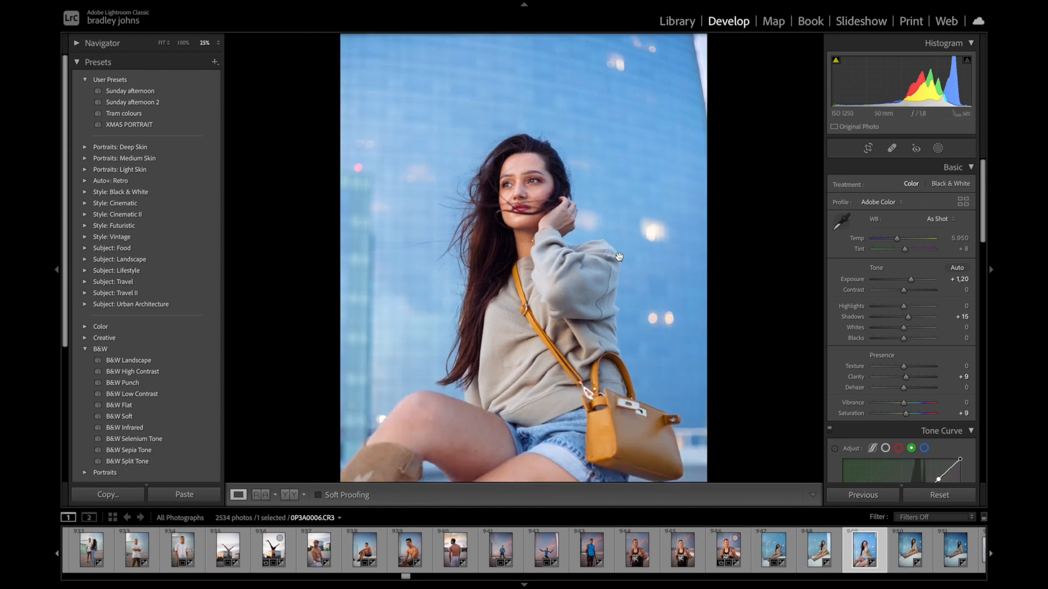
pyautogui.hotkey('ctrl', '-')
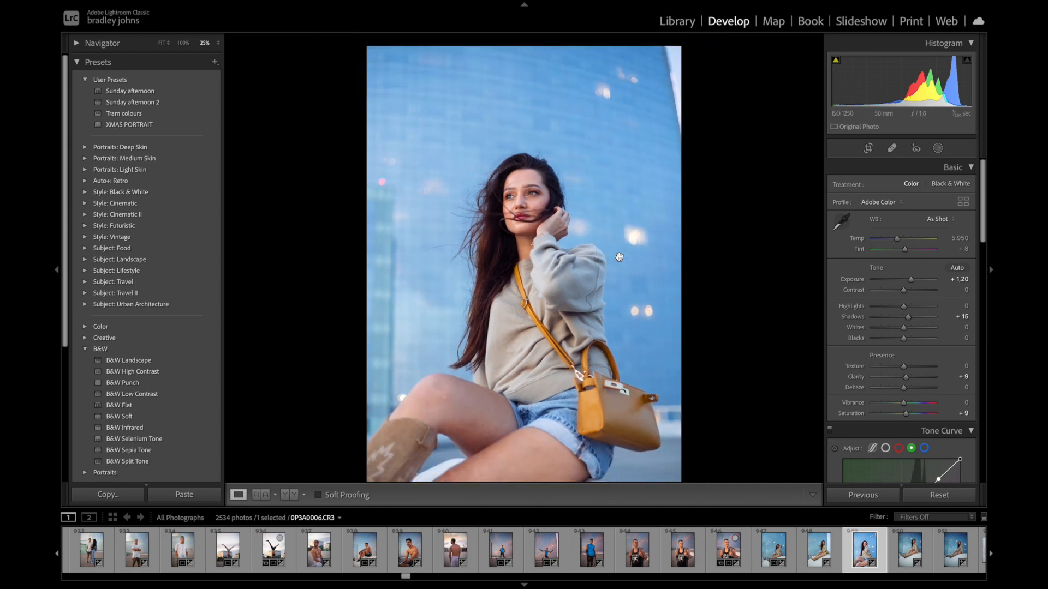
# Try painting a brush mask over the woman's face and sweater, and undo it.
pyautogui.click(938, 149)
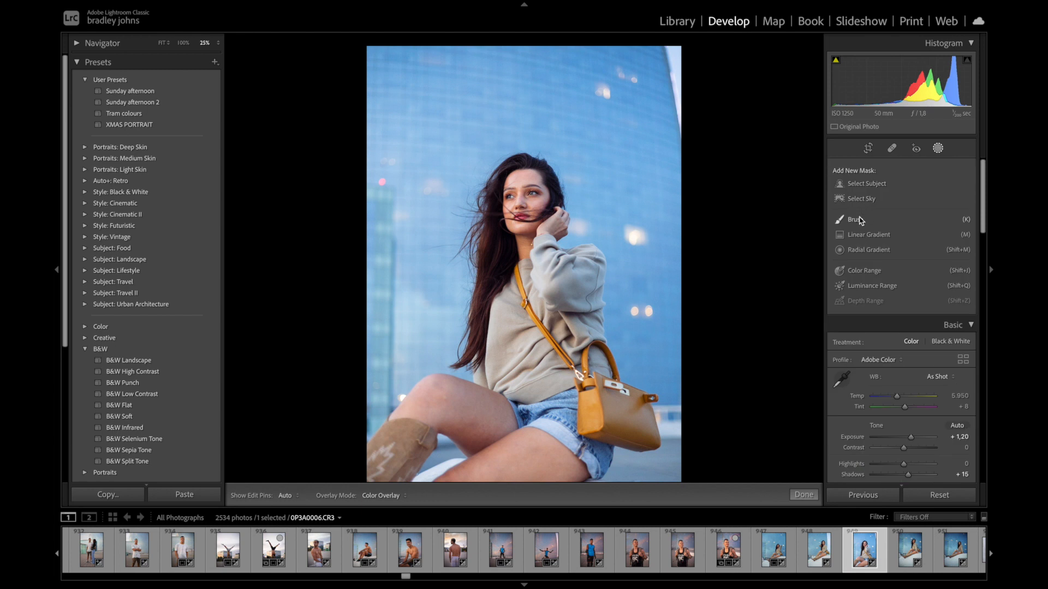
pyautogui.click(862, 221)
pyautogui.moveTo(523, 206)
pyautogui.mouseDown()
pyautogui.moveTo(535, 252)
pyautogui.moveTo(512, 330)
pyautogui.moveTo(502, 279)
pyautogui.moveTo(571, 261)
pyautogui.moveTo(576, 291)
pyautogui.moveTo(530, 351)
pyautogui.mouseUp()
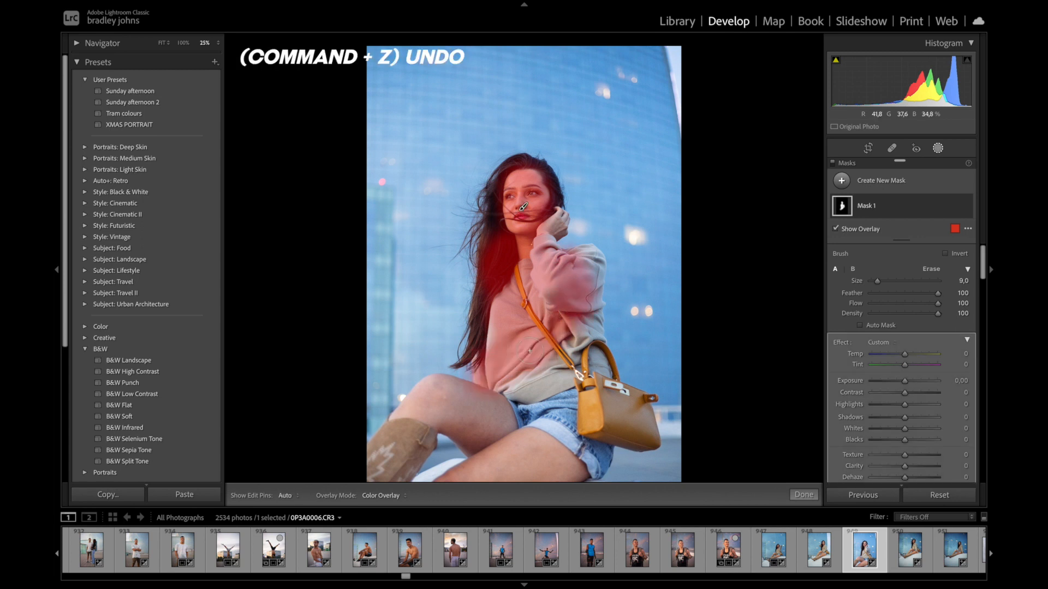
pyautogui.press('super+z')
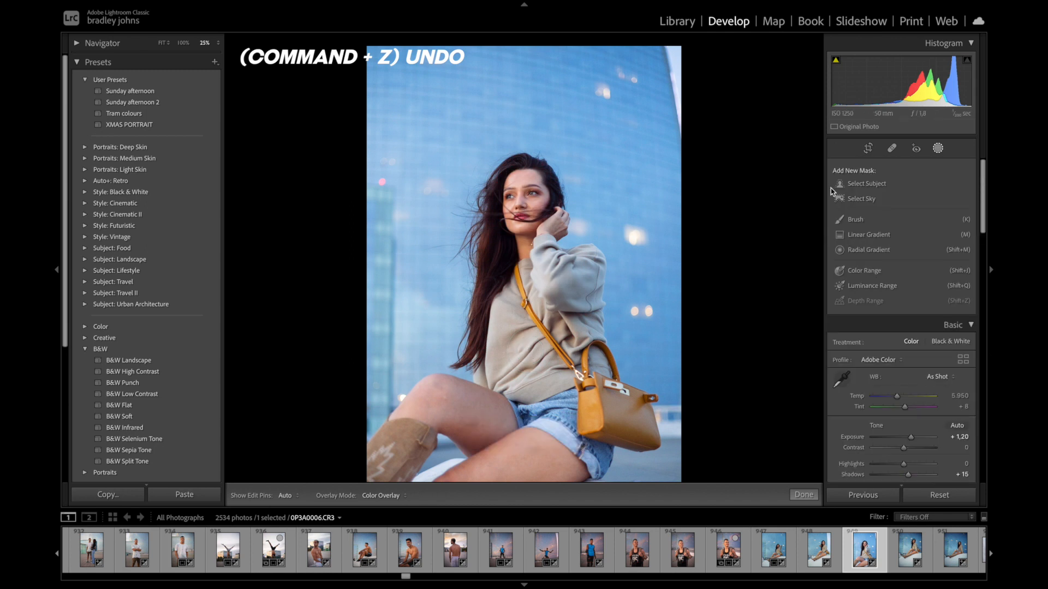
# Try a Select Subject mask with a small exposure adjustment, reset the exposure, and delete the mask.
pyautogui.click(866, 188)
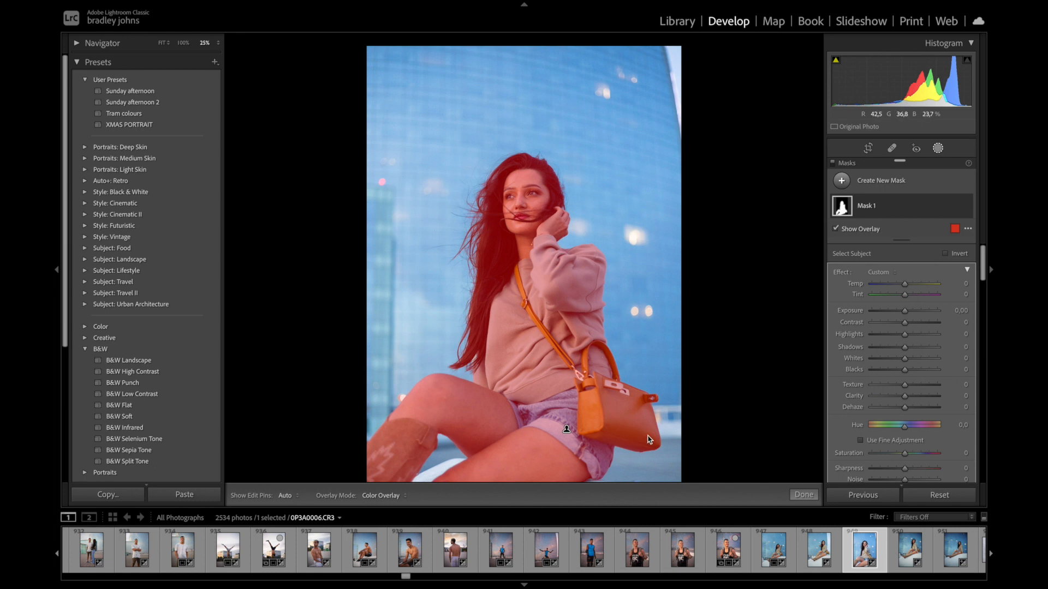
pyautogui.moveTo(906, 311); pyautogui.dragTo(906, 311)
pyautogui.moveTo(905, 313); pyautogui.dragTo(908, 314)
pyautogui.doubleClick(906, 312)
pyautogui.click(845, 208)
pyautogui.click(865, 208)
pyautogui.press('Delete')
# Create a new brush mask and paint over both irises with a reduced brush size.
pyautogui.press('super+equal')
pyautogui.press('super+equal')
pyautogui.press('super+equal')
pyautogui.press('super+equal')
pyautogui.press('super+equal')
pyautogui.press('super+equal')
pyautogui.press('super+equal')
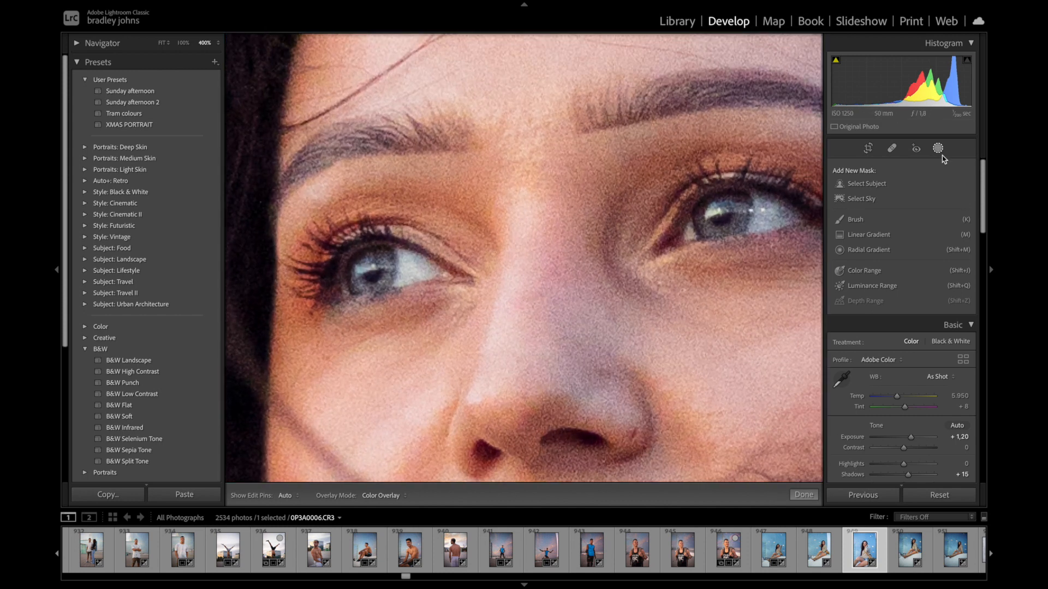
pyautogui.click(938, 148)
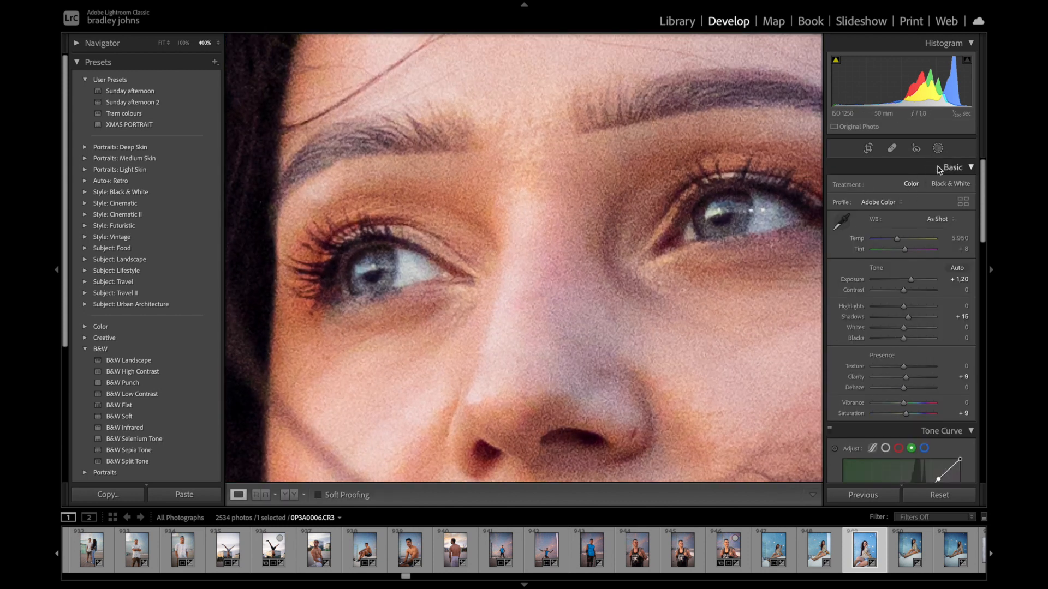
pyautogui.click(937, 148)
pyautogui.click(855, 219)
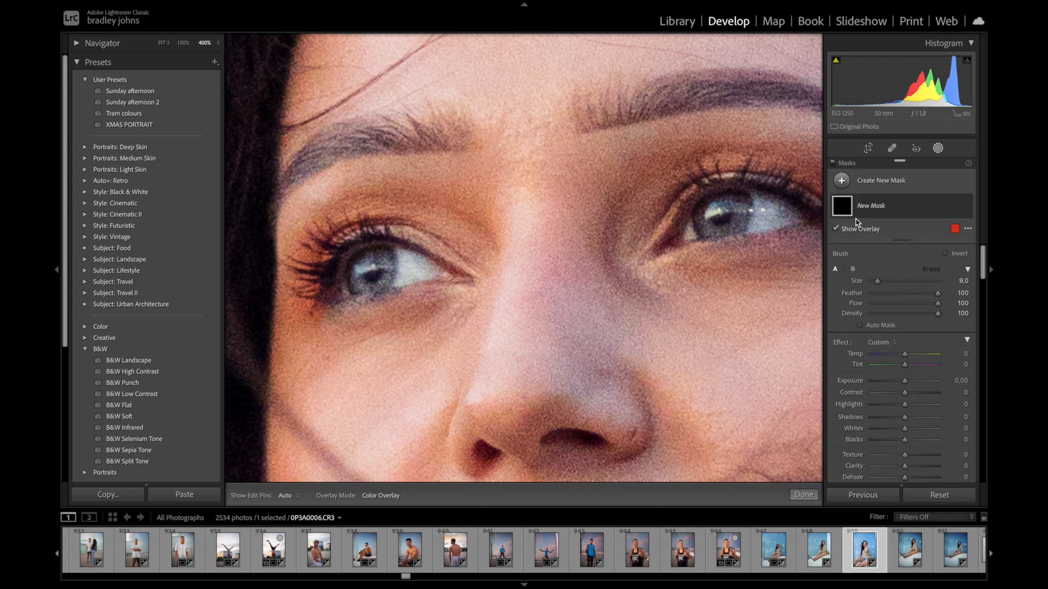
pyautogui.scroll(-7, 328, 258)
pyautogui.scroll(-1, 384, 263)
pyautogui.moveTo(376, 255)
pyautogui.mouseDown()
pyautogui.moveTo(385, 258)
pyautogui.moveTo(359, 290)
pyautogui.moveTo(354, 284)
pyautogui.moveTo(354, 274)
pyautogui.moveTo(361, 292)
pyautogui.moveTo(385, 277)
pyautogui.mouseUp()
pyautogui.scroll(-1, 360, 287)
pyautogui.moveTo(716, 217)
pyautogui.mouseDown()
pyautogui.moveTo(700, 215)
pyautogui.moveTo(704, 229)
pyautogui.moveTo(699, 221)
pyautogui.moveTo(735, 223)
pyautogui.mouseUp()
# Hide the mask overlay and raise the iris mask's exposure to 0.34.
pyautogui.press('h')
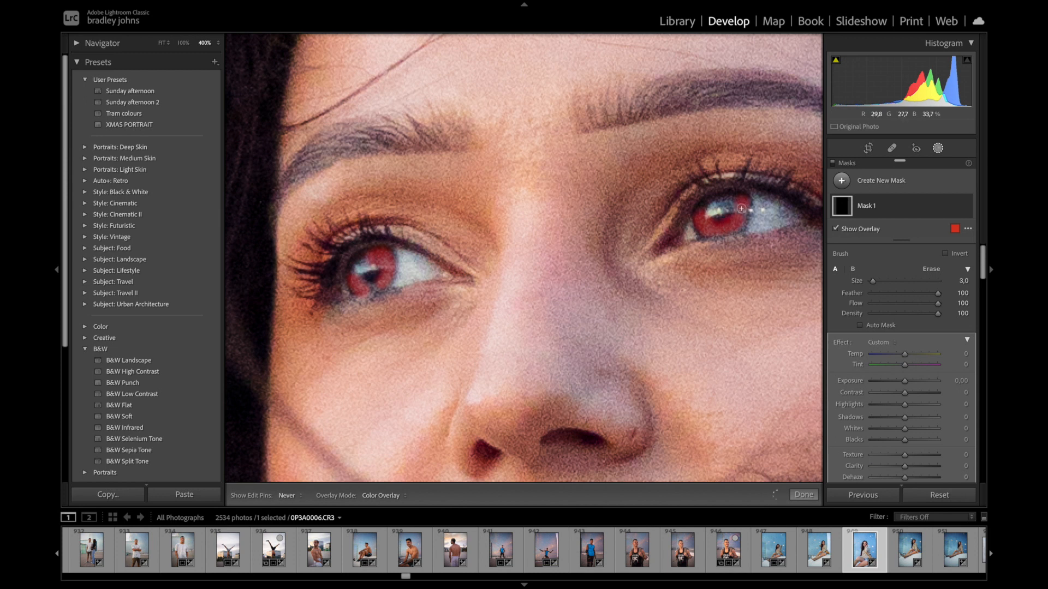
pyautogui.press('h')
pyautogui.press('h')
pyautogui.press('h')
pyautogui.press('o')
pyautogui.moveTo(909, 385); pyautogui.dragTo(909, 385)
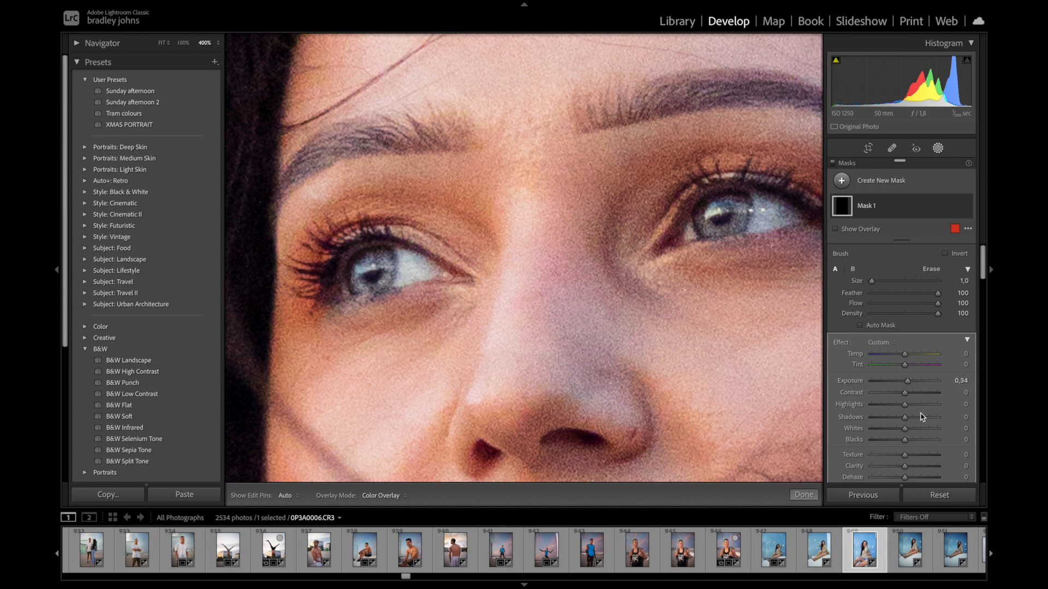
# Shift the iris mask's hue to -18.9 and check the eyes in the wider portrait.
pyautogui.scroll(-5, 916, 407)
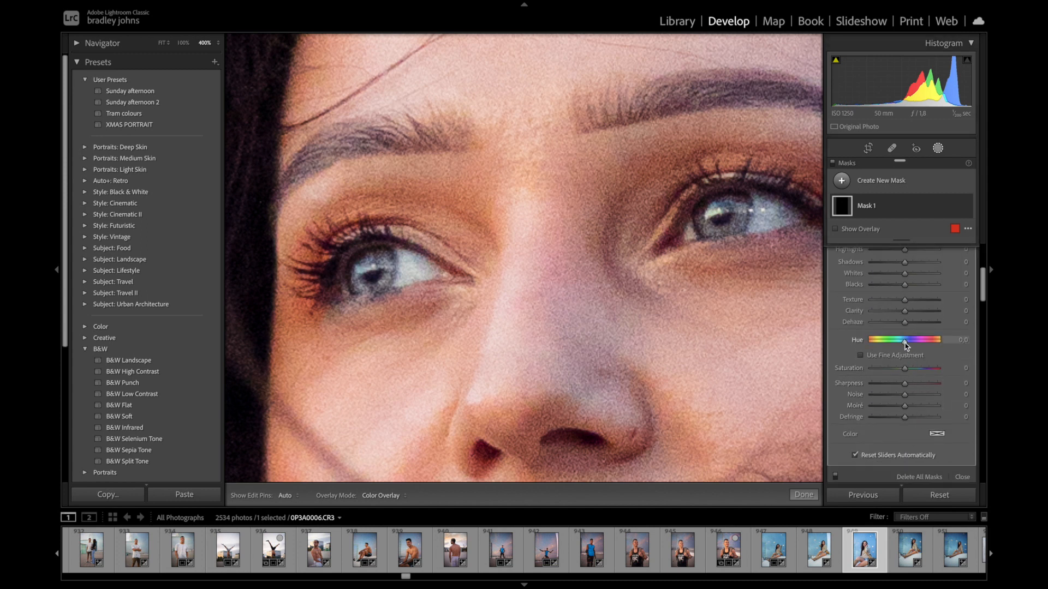
pyautogui.moveTo(904, 342)
pyautogui.mouseDown()
pyautogui.moveTo(873, 343)
pyautogui.moveTo(909, 347)
pyautogui.moveTo(900, 350)
pyautogui.mouseUp()
pyautogui.press('super+minus')
pyautogui.press('super+minus')
pyautogui.press('super+minus')
pyautogui.press('super+minus')
pyautogui.press('super+minus')
pyautogui.press('super+minus')
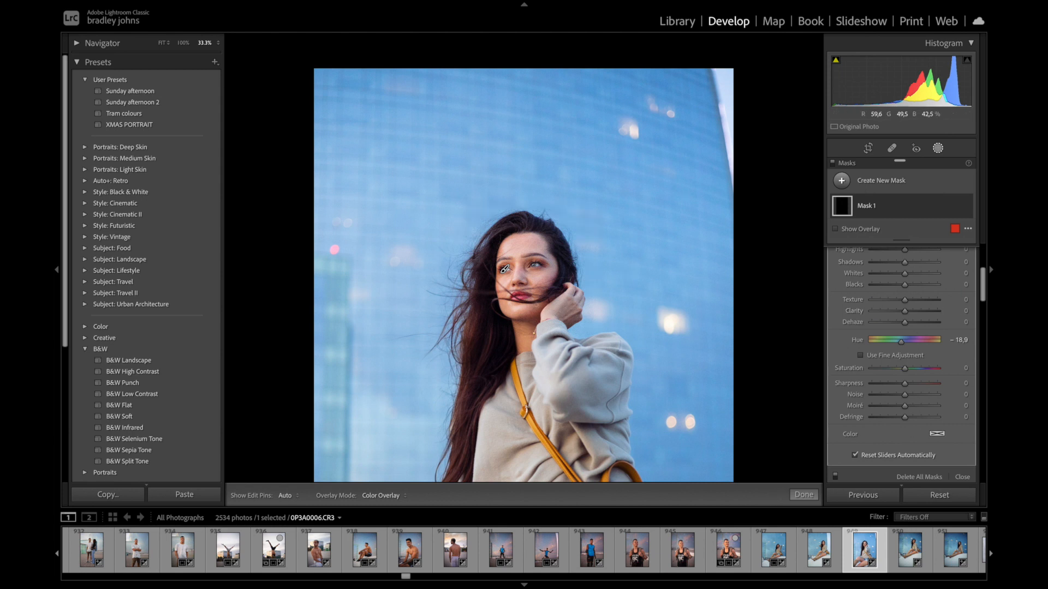
# Zoom in on the eyes and add a second brush mask above Mask 1.
pyautogui.press('z')
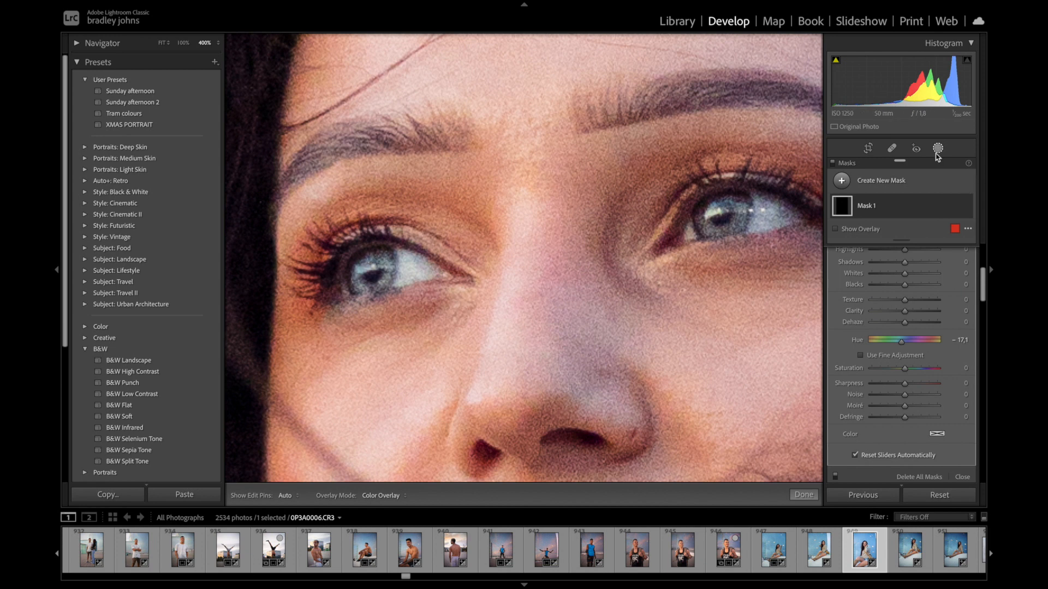
pyautogui.click(938, 150)
pyautogui.scroll(-1, 873, 200)
pyautogui.moveTo(807, 203); pyautogui.dragTo(785, 207)
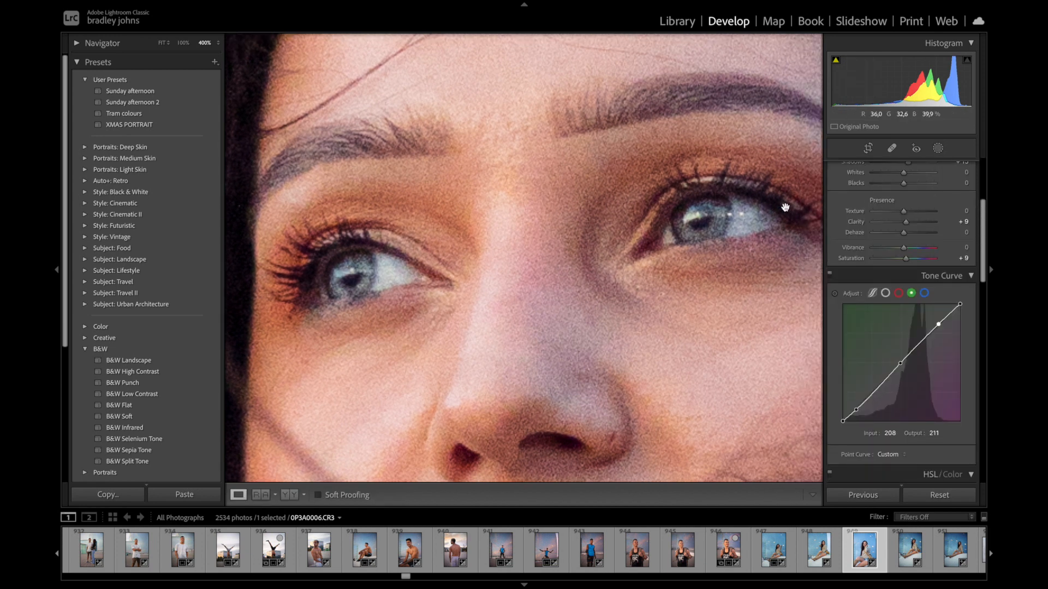
pyautogui.click(938, 148)
pyautogui.click(842, 180)
pyautogui.click(865, 220)
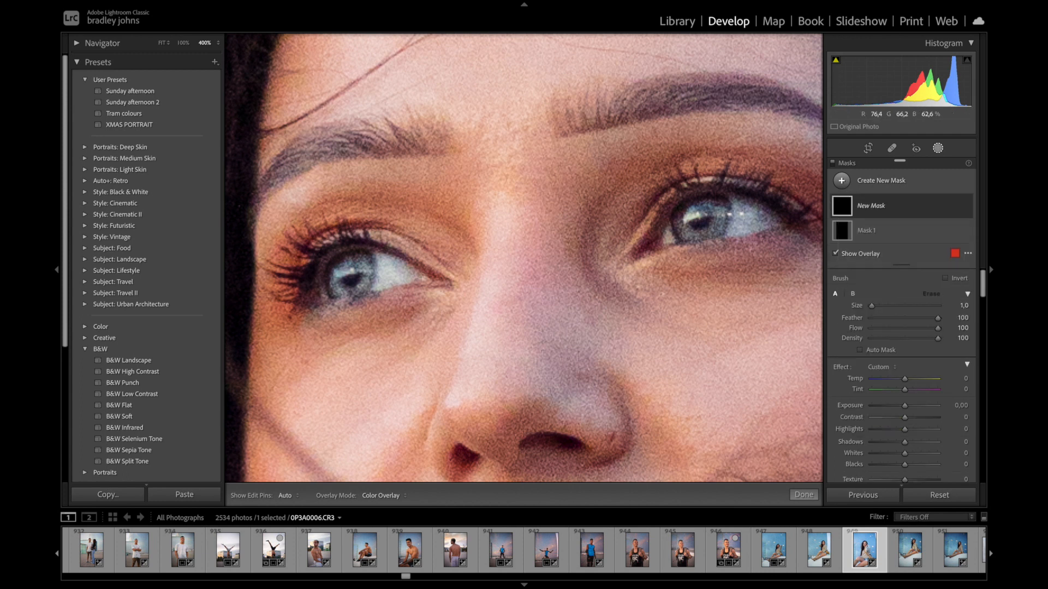
# Paint the lower part of both irises into the new mask with a size 2.0 brush.
pyautogui.scroll(1, 357, 283)
pyautogui.scroll(-1, 333, 285)
pyautogui.moveTo(334, 276); pyautogui.dragTo(334, 286)
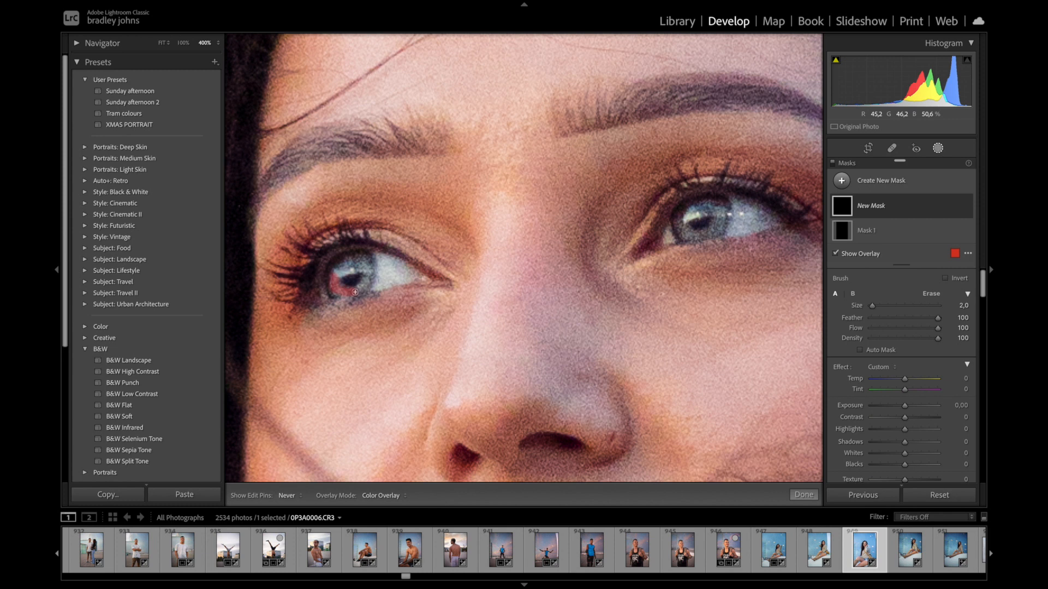
pyautogui.moveTo(358, 290); pyautogui.dragTo(358, 291)
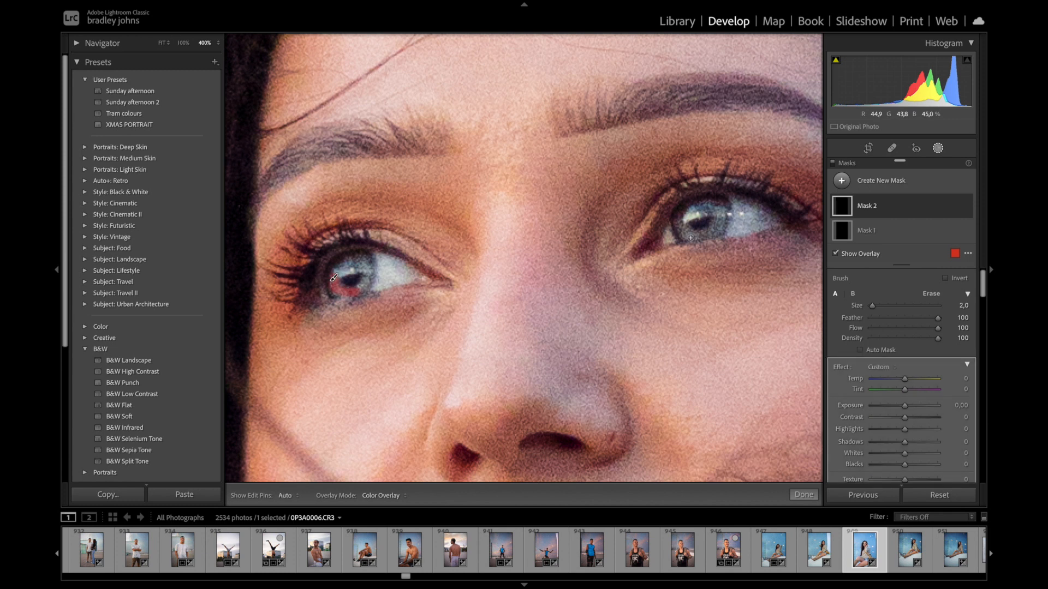
pyautogui.press(']')
pyautogui.press(']')
pyautogui.press('[')
pyautogui.press('[')
pyautogui.moveTo(677, 220); pyautogui.dragTo(700, 238)
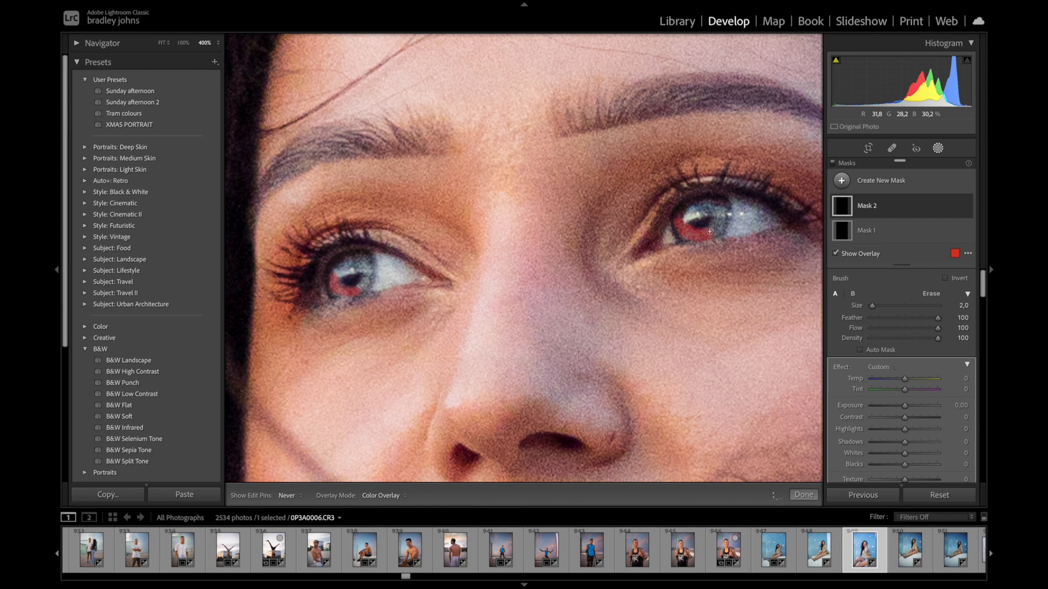
pyautogui.moveTo(711, 233); pyautogui.dragTo(710, 231)
# Set the lower-iris mask's exposure to 0.44 and adjust its saturation slightly upward.
pyautogui.moveTo(904, 407); pyautogui.dragTo(910, 413)
pyautogui.scroll(-3, 926, 432)
pyautogui.scroll(-1, 925, 429)
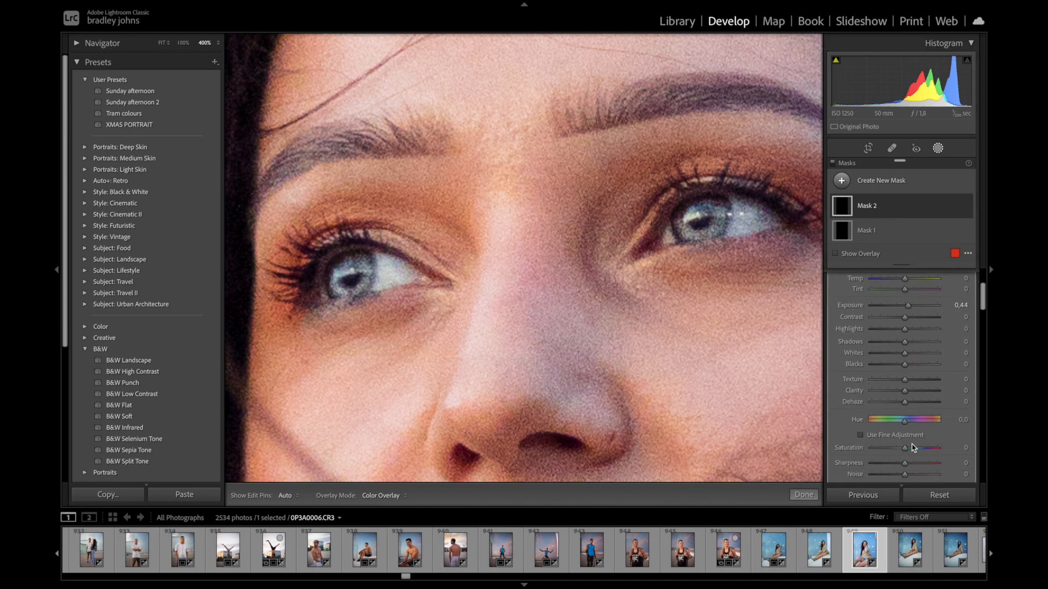
pyautogui.moveTo(904, 449); pyautogui.dragTo(920, 449)
# Select Mask 1 and raise its saturation slightly.
pyautogui.click(867, 207)
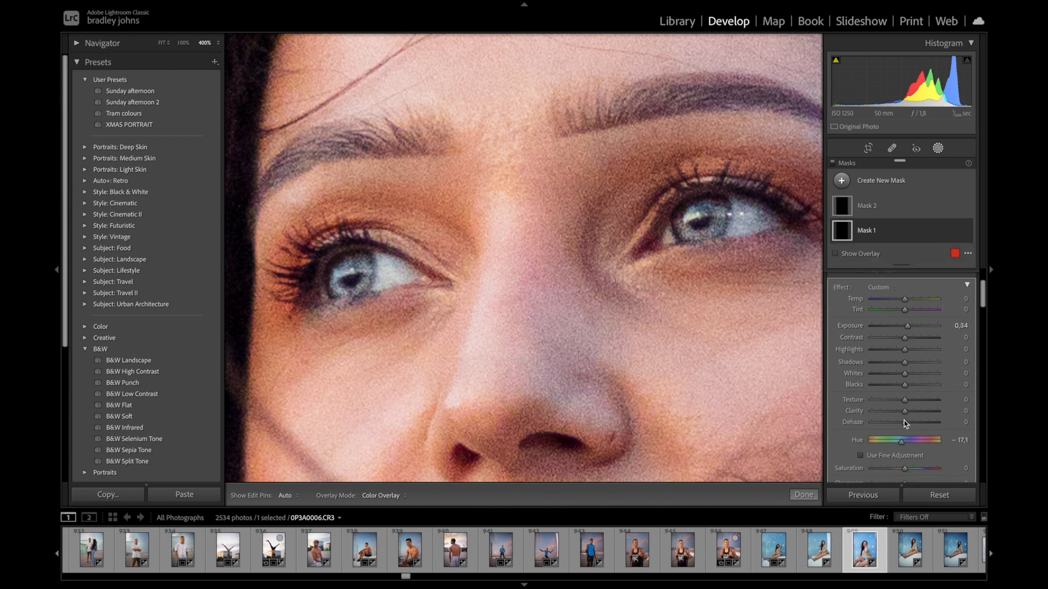
pyautogui.scroll(-1, 905, 423)
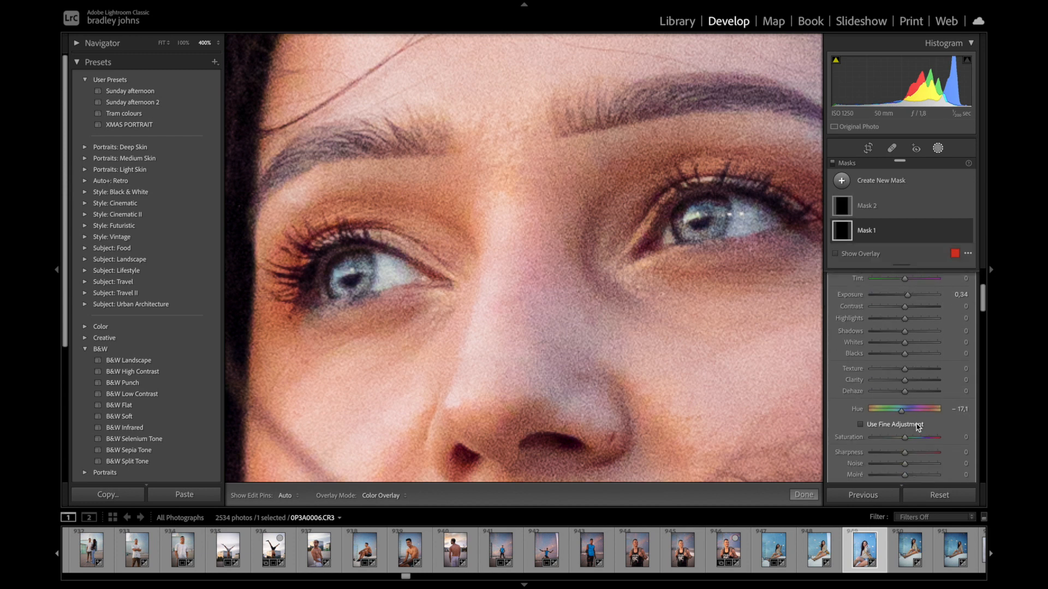
pyautogui.moveTo(907, 437); pyautogui.dragTo(910, 437)
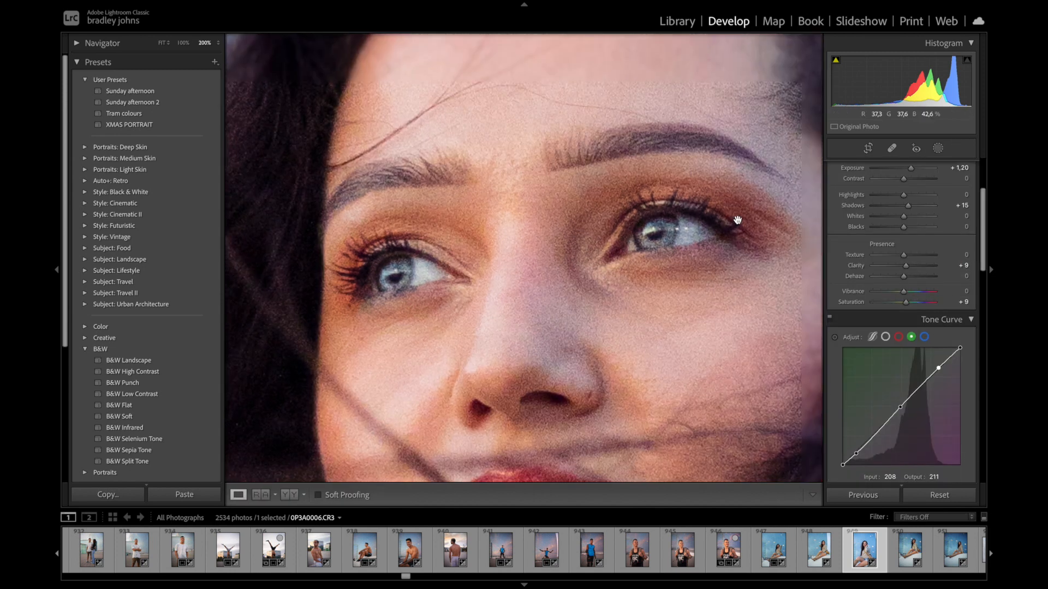
# Examine the full portrait zoomed out, compare it side by side with the unedited original, and return to the single view.
pyautogui.click(738, 220)
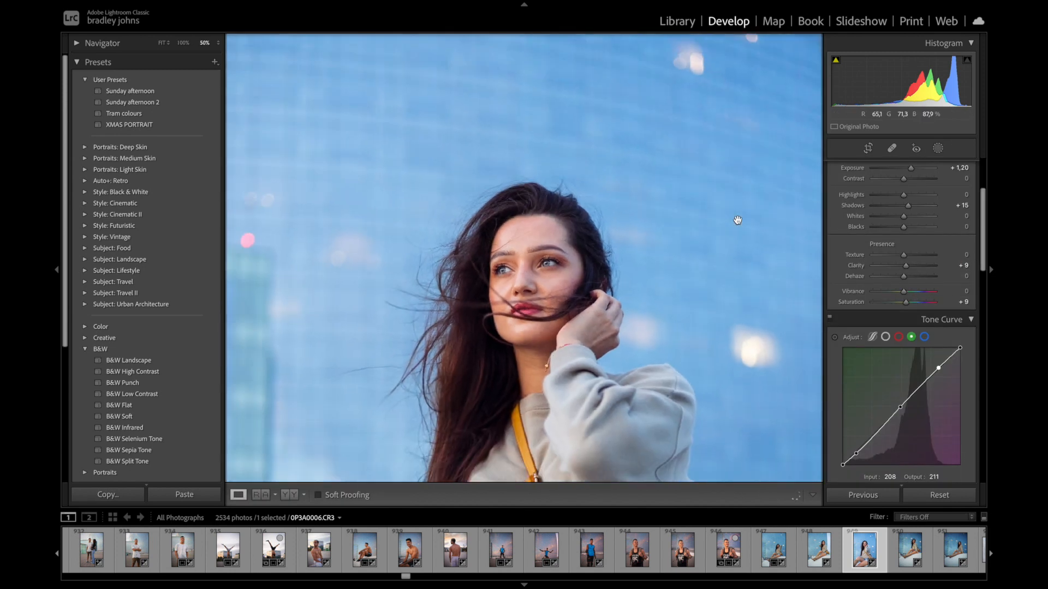
pyautogui.hotkey('ctrl', '-')
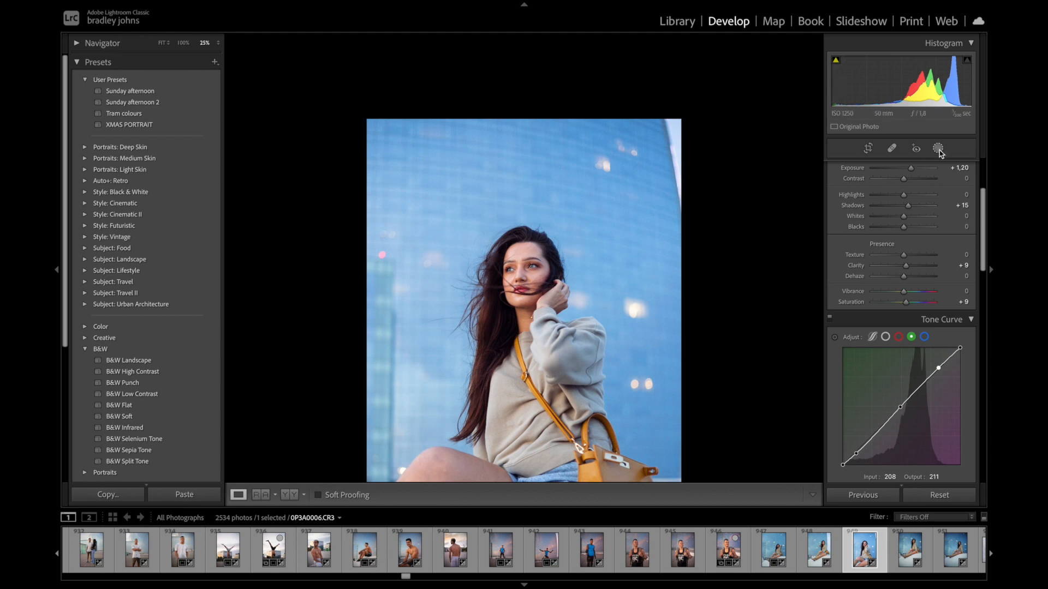
pyautogui.hotkey('ctrl', '-')
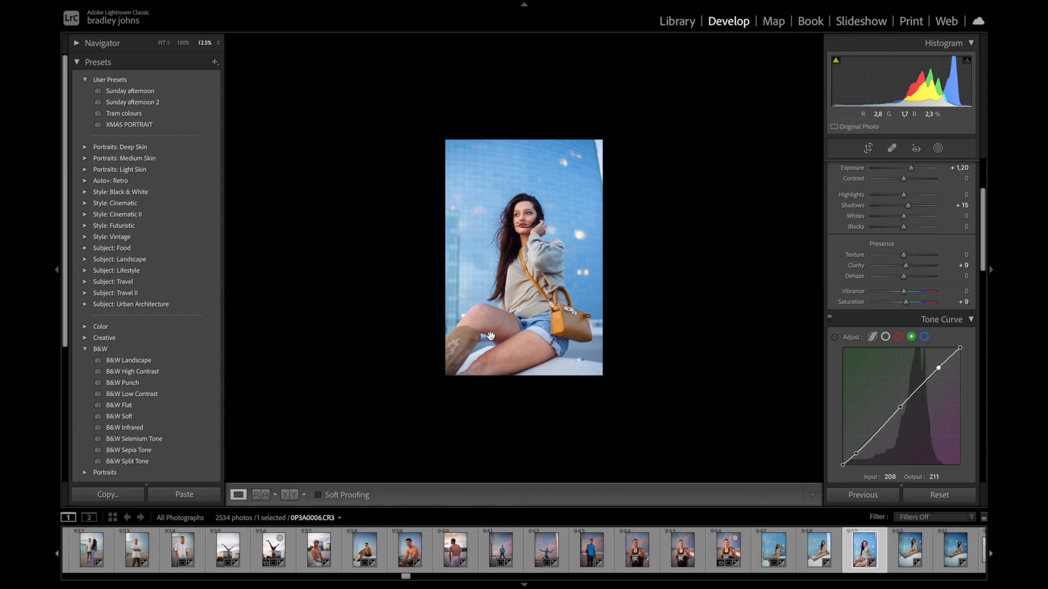
pyautogui.press('y')
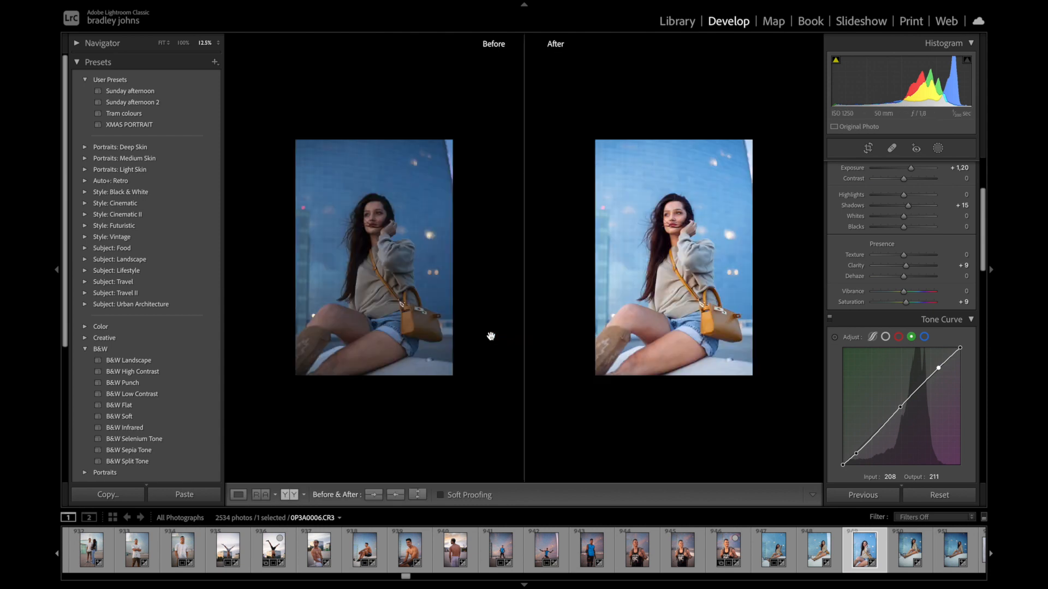
pyautogui.hotkey('ctrl', '+')
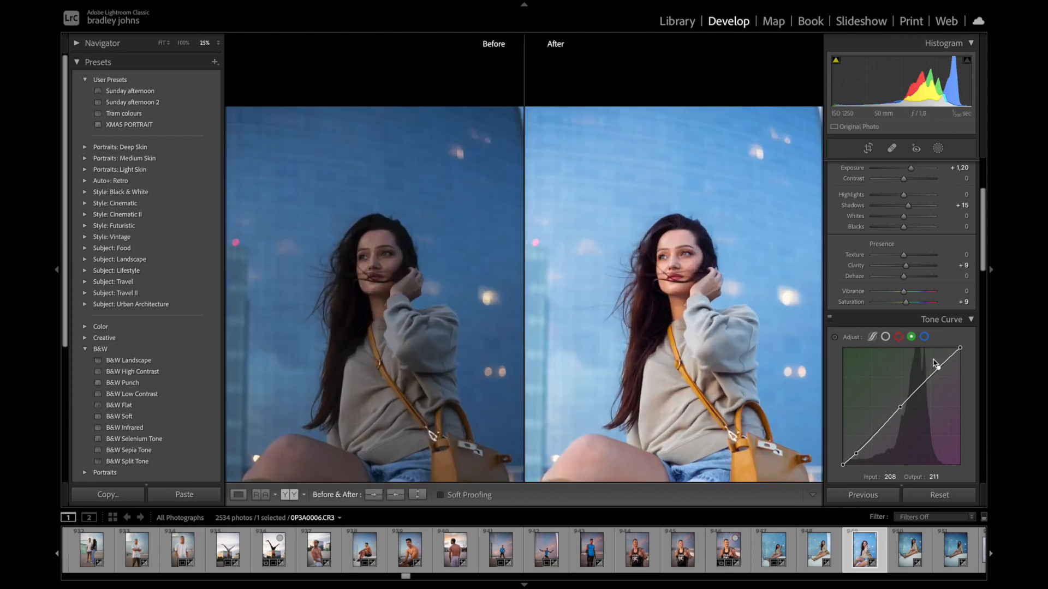
pyautogui.scroll(2, 910, 258)
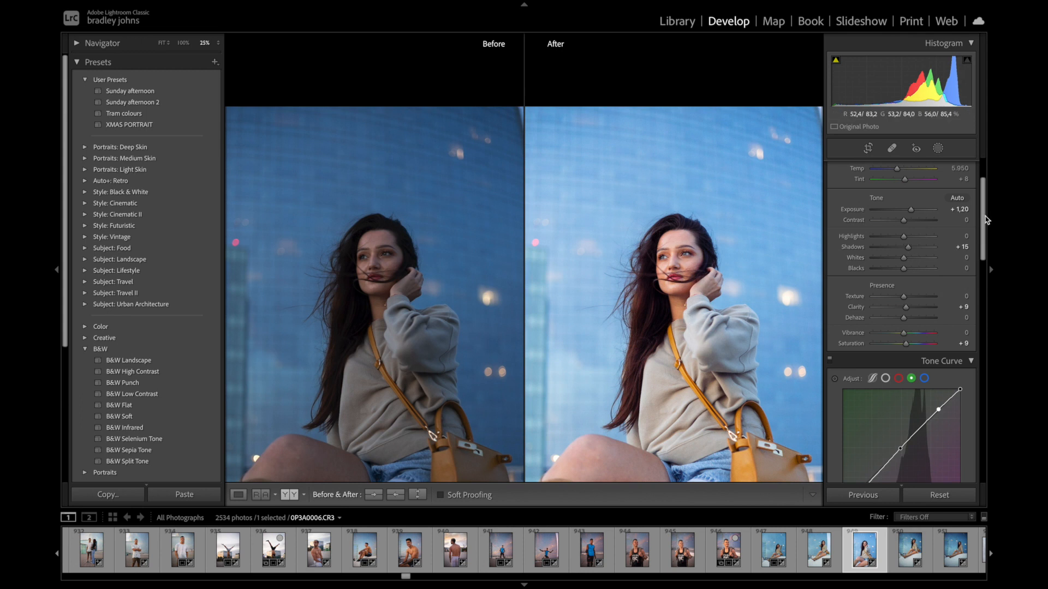
pyautogui.click(753, 322)
pyautogui.click(753, 322)
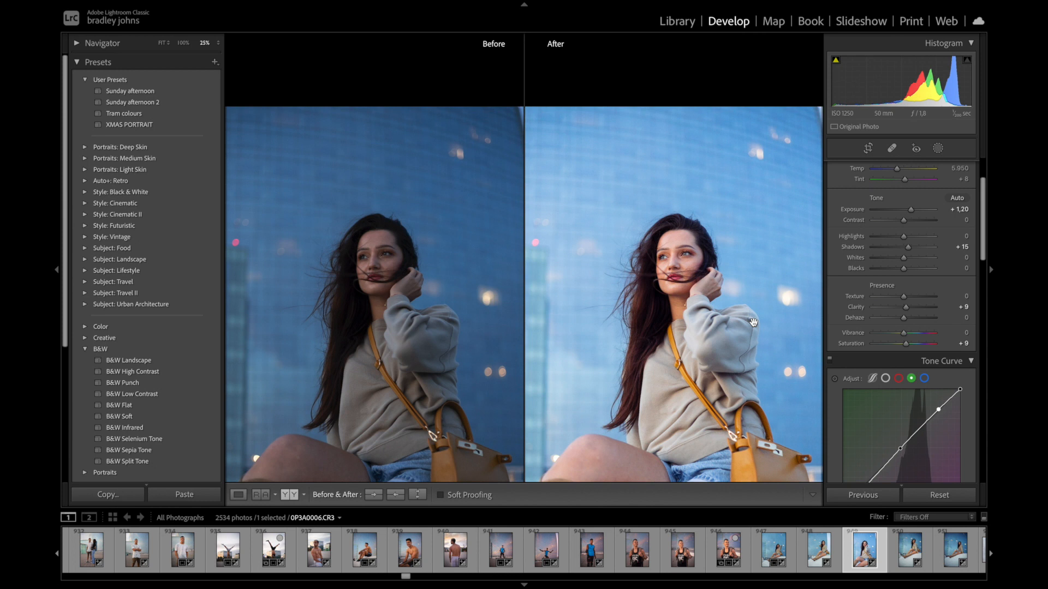
pyautogui.press('y')
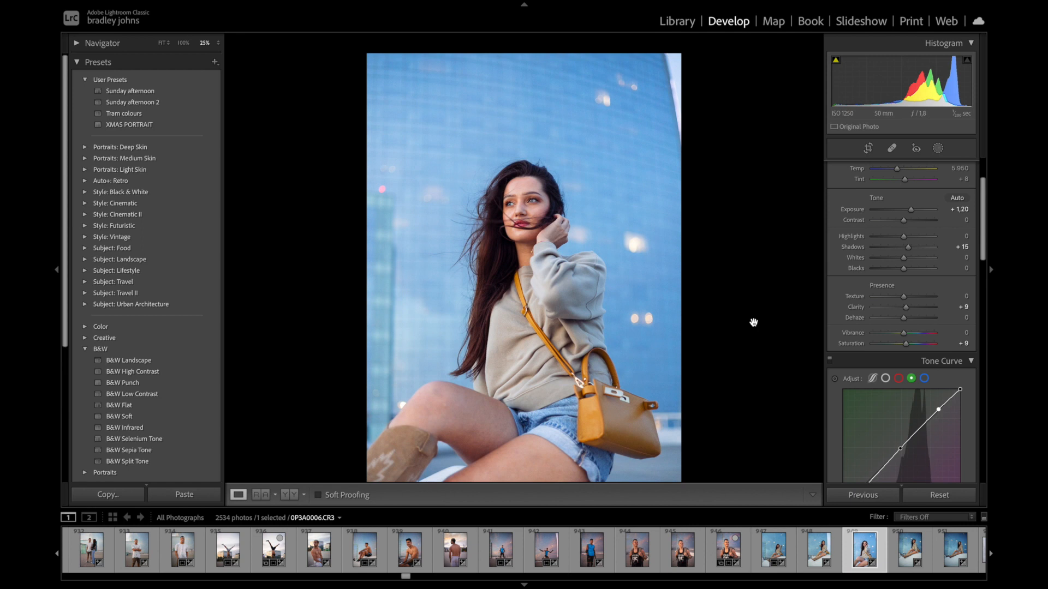
pyautogui.click(753, 323)
pyautogui.click(753, 323)
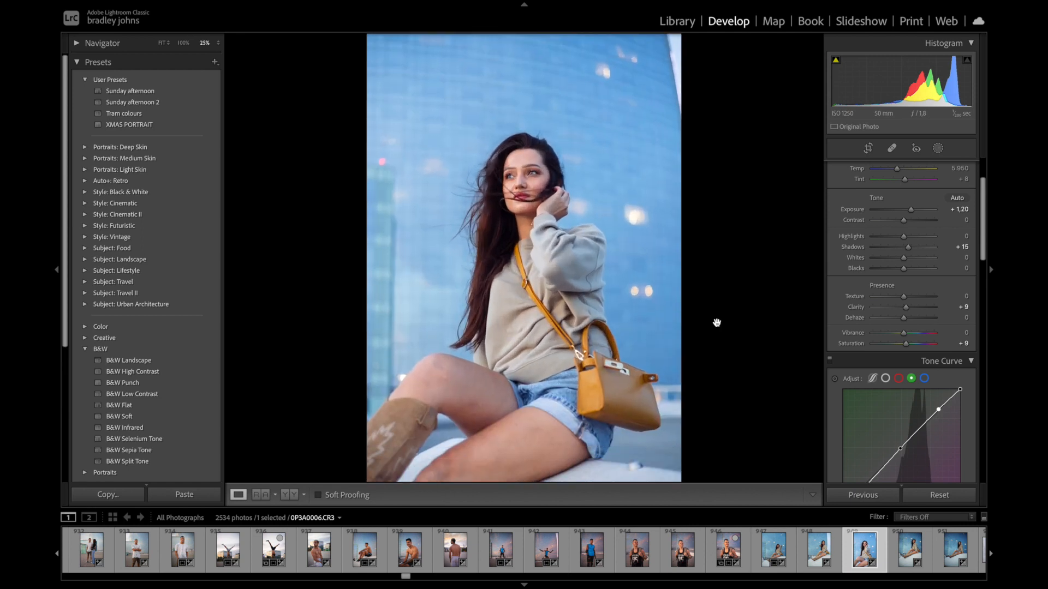